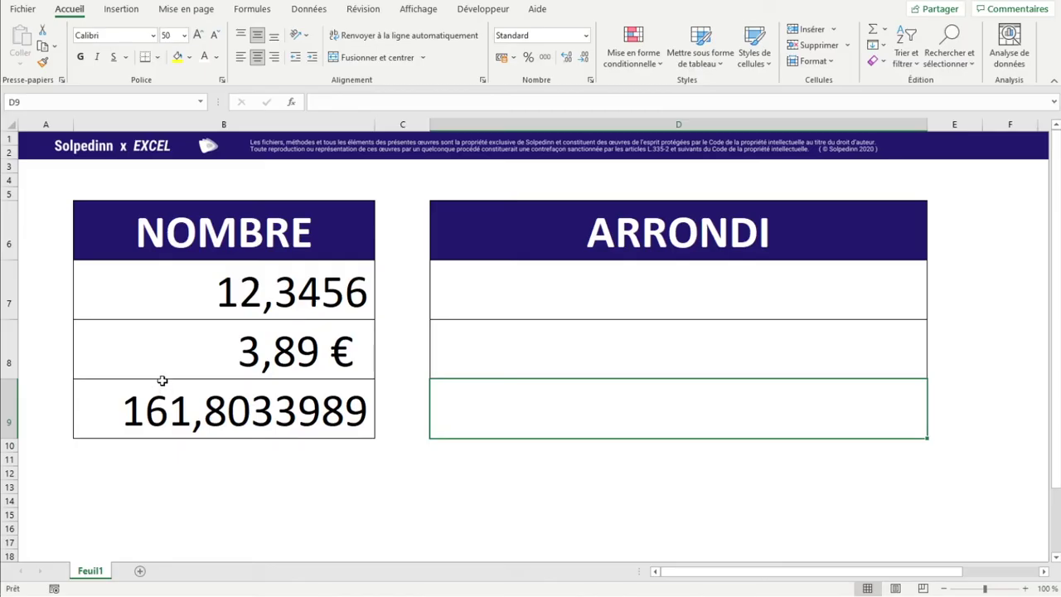
Select column B, the 3,89 € value and the three empty ARRONDI cells
{"action": "left_click", "coordinate": [226, 124]}
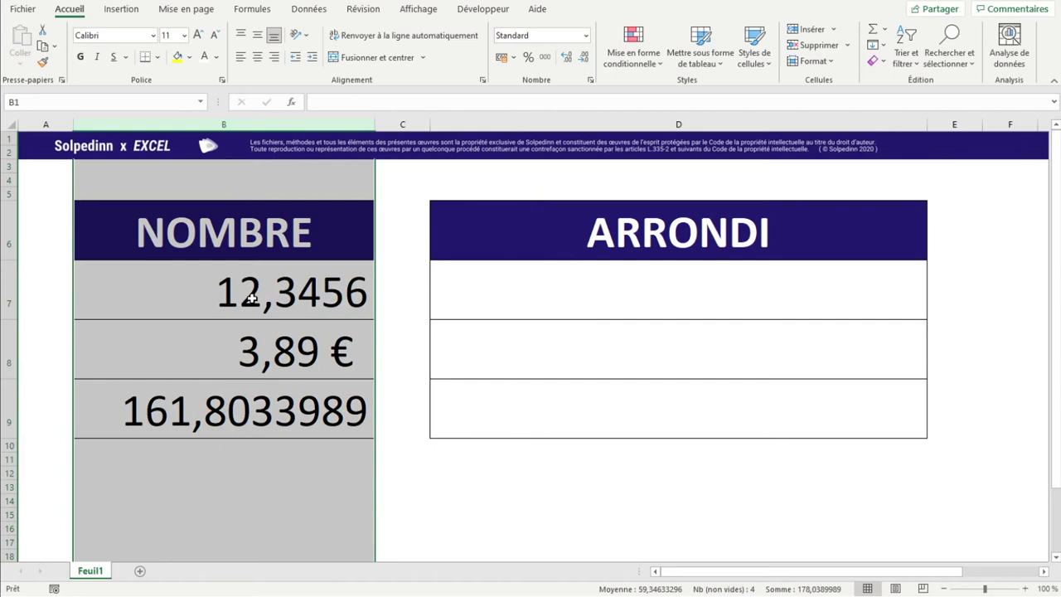
{"action": "left_click", "coordinate": [229, 356]}
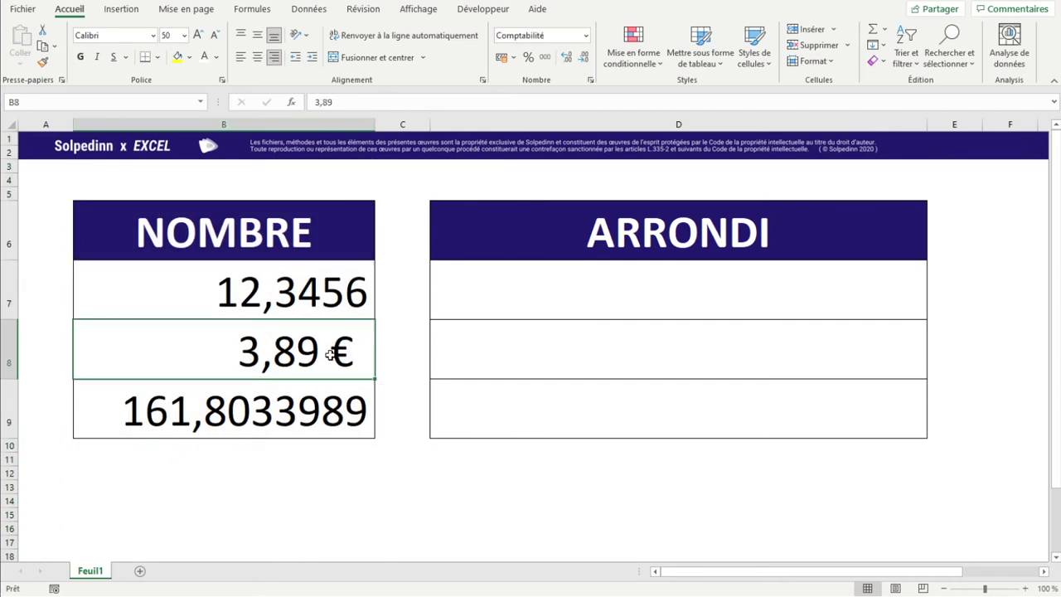
{"action": "left_click_drag", "start_coordinate": [578, 288], "coordinate": [580, 415]}
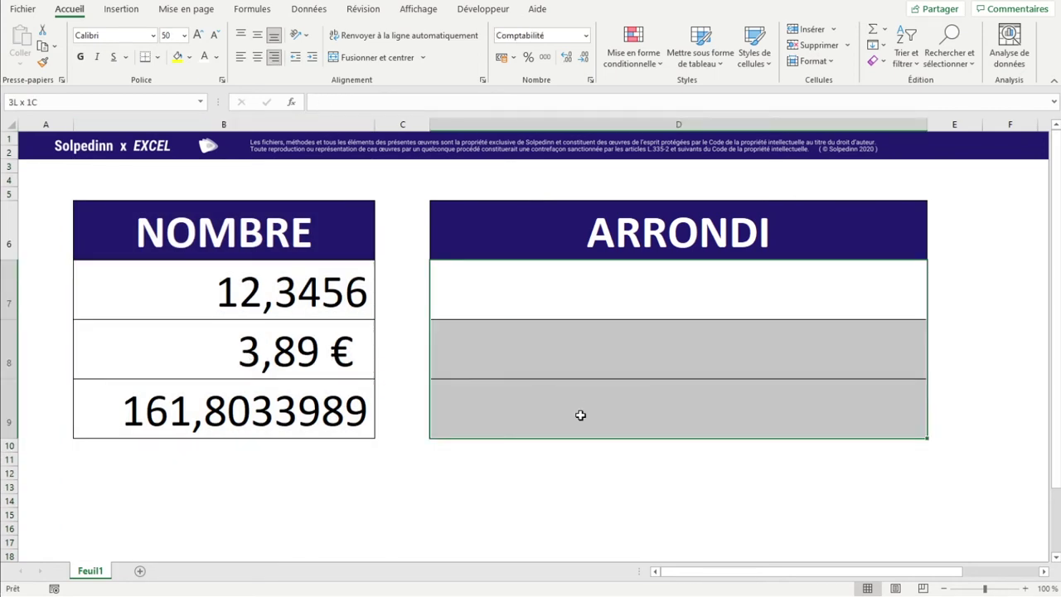
Enter =ARRONDI(B7;2) in D7 so 12,3456 rounds to 12,35
{"action": "left_click", "coordinate": [605, 301]}
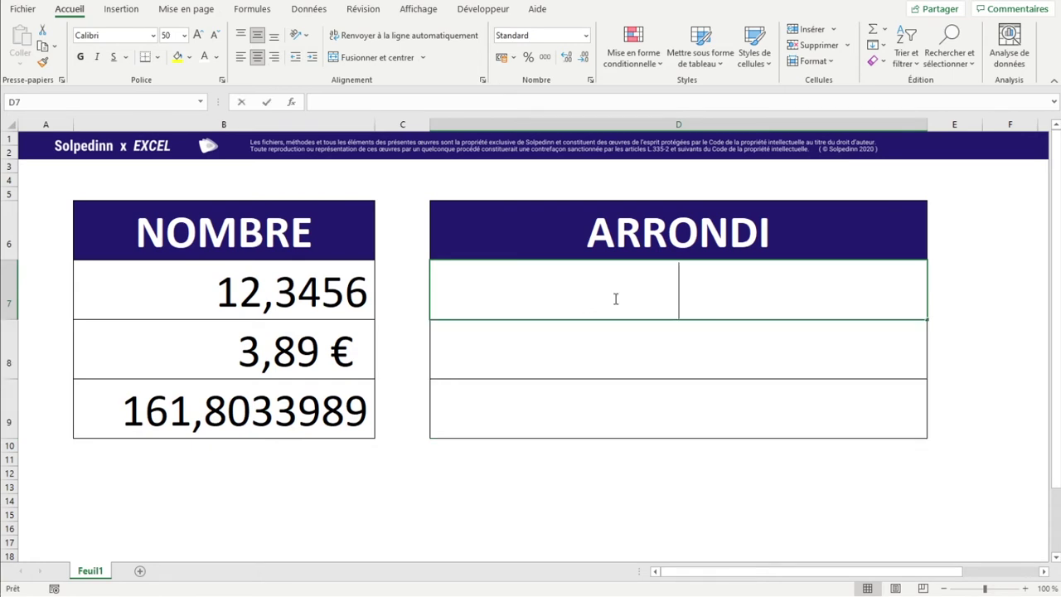
{"action": "type", "text": "=ARRON"}
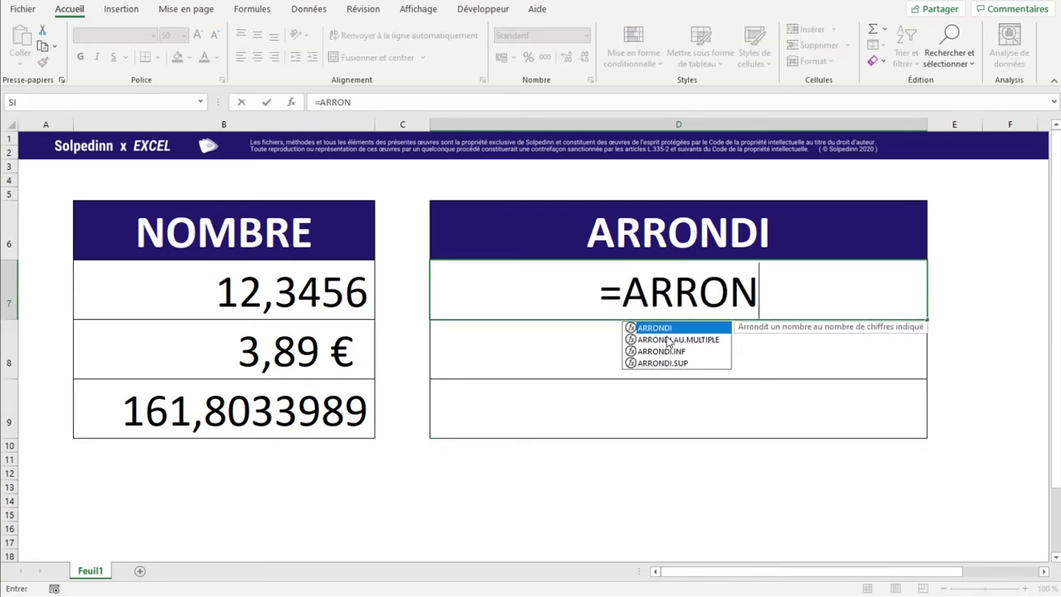
{"action": "double_click", "coordinate": [654, 331]}
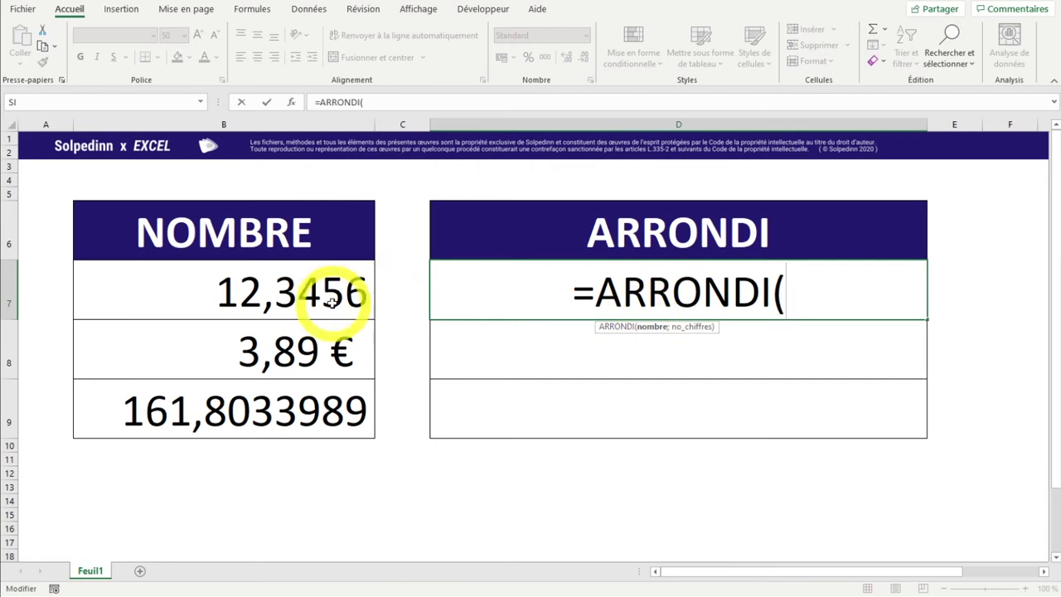
{"action": "left_click", "coordinate": [211, 298]}
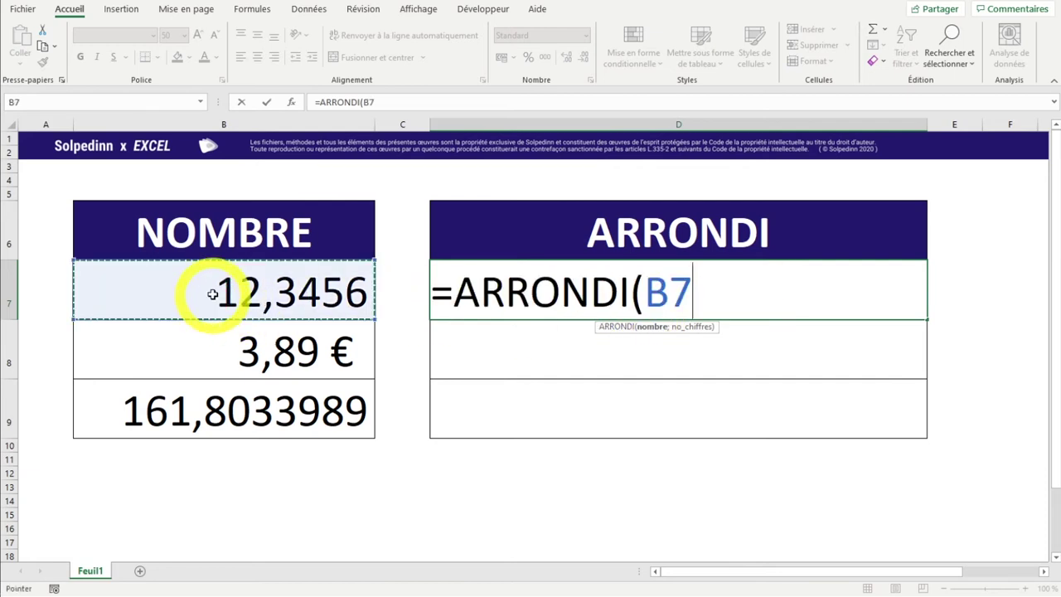
{"action": "type", "text": ";2"}
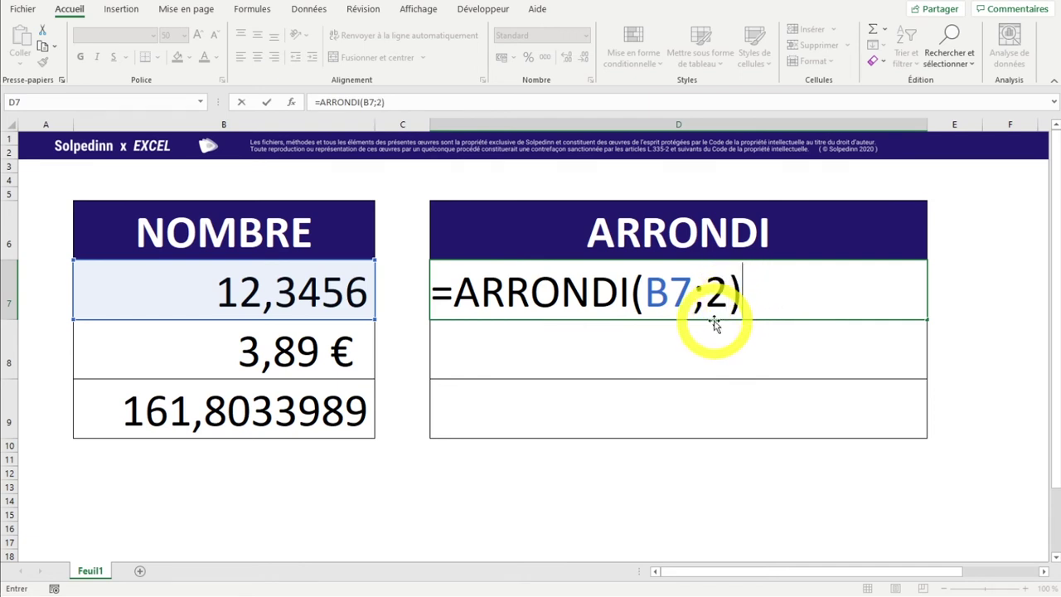
{"action": "key", "text": "Return"}
{"action": "left_click", "coordinate": [669, 278]}
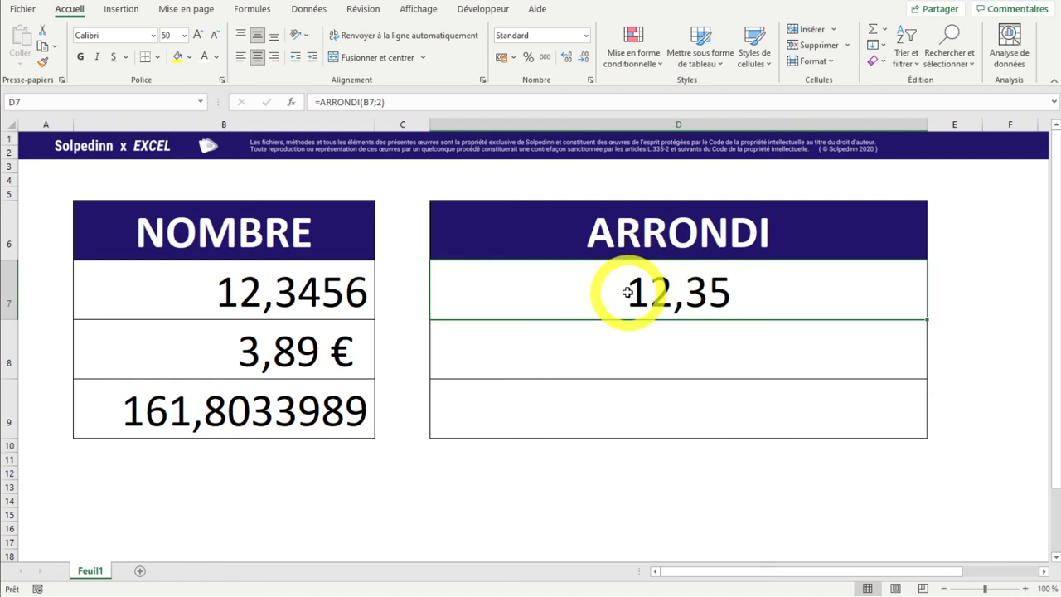
{"action": "left_click", "coordinate": [249, 302]}
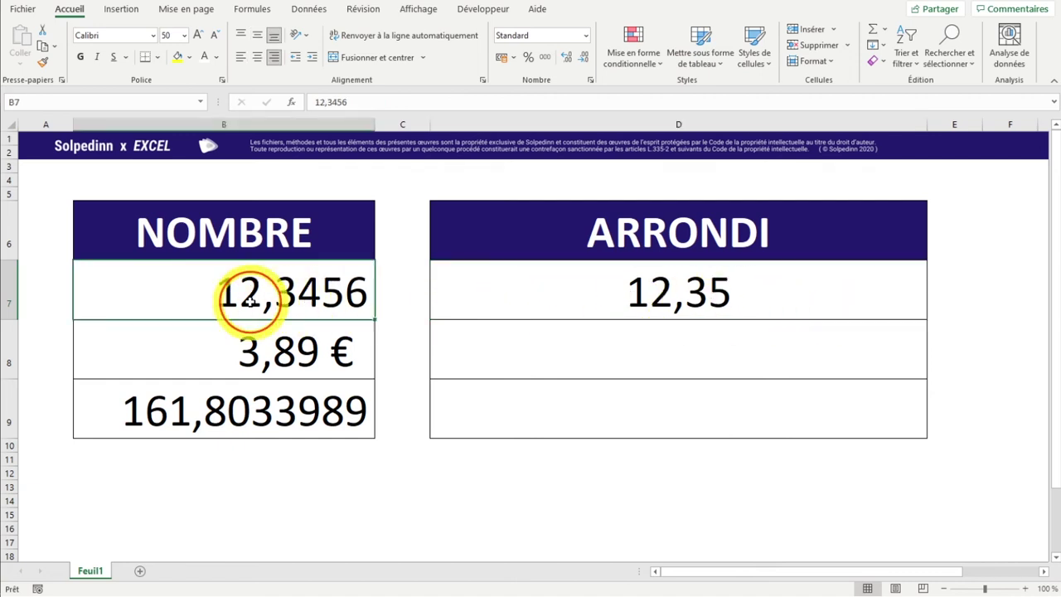
{"action": "double_click", "coordinate": [250, 302]}
{"action": "left_click_drag", "start_coordinate": [307, 299], "coordinate": [324, 295]}
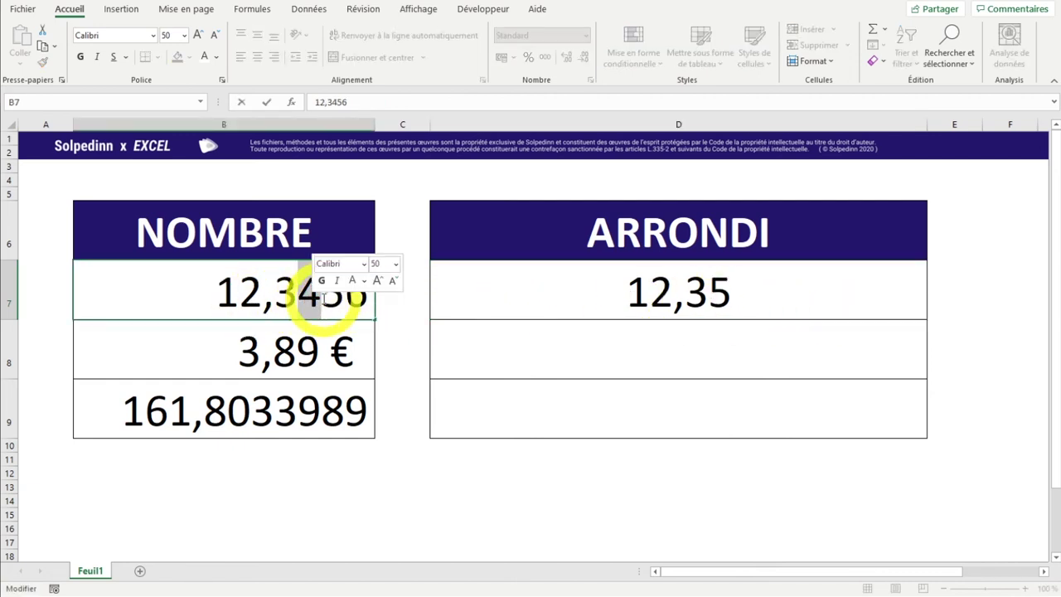
{"action": "left_click", "coordinate": [333, 305]}
{"action": "mouse_move", "coordinate": [320, 296]}
{"action": "left_mouse_down"}
{"action": "mouse_move", "coordinate": [307, 291]}
{"action": "mouse_move", "coordinate": [340, 296]}
{"action": "left_mouse_up"}
{"action": "left_click", "coordinate": [319, 299]}
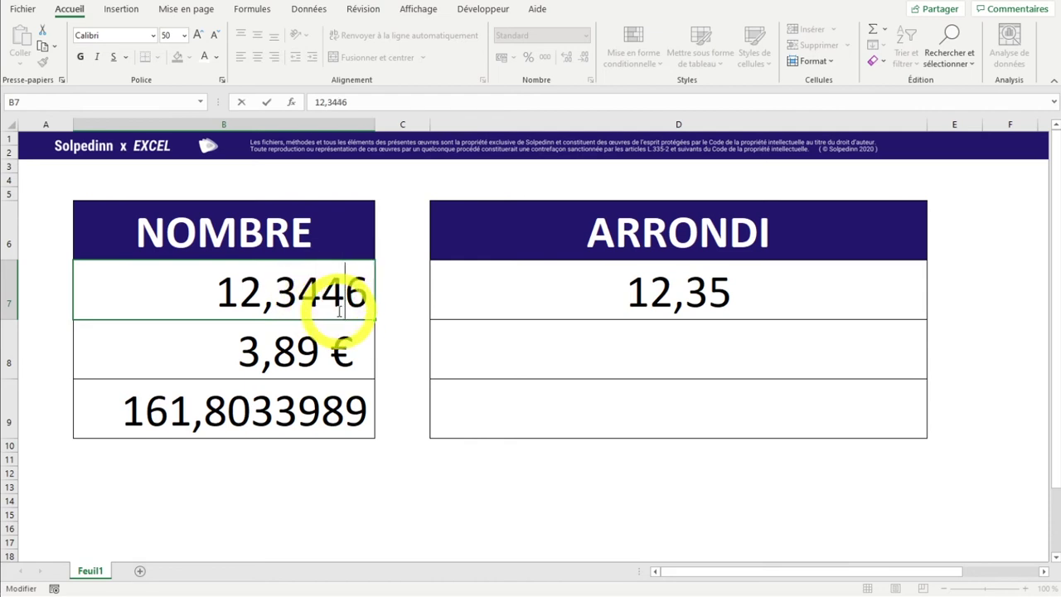
{"action": "key", "text": "Return"}
{"action": "left_click", "coordinate": [675, 305]}
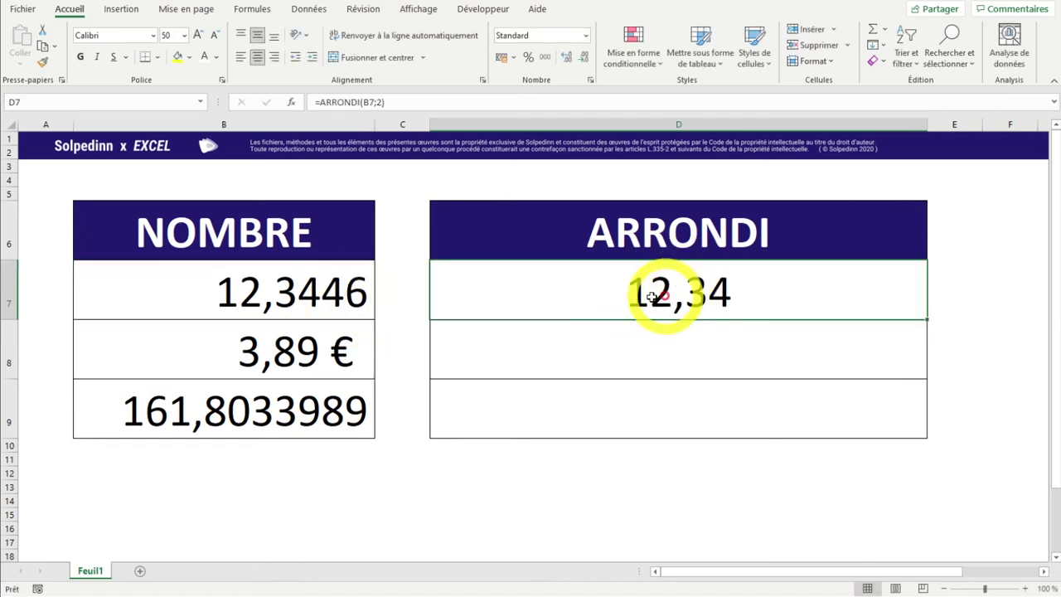
{"action": "key", "text": "ctrl+z"}
{"action": "left_click", "coordinate": [450, 315]}
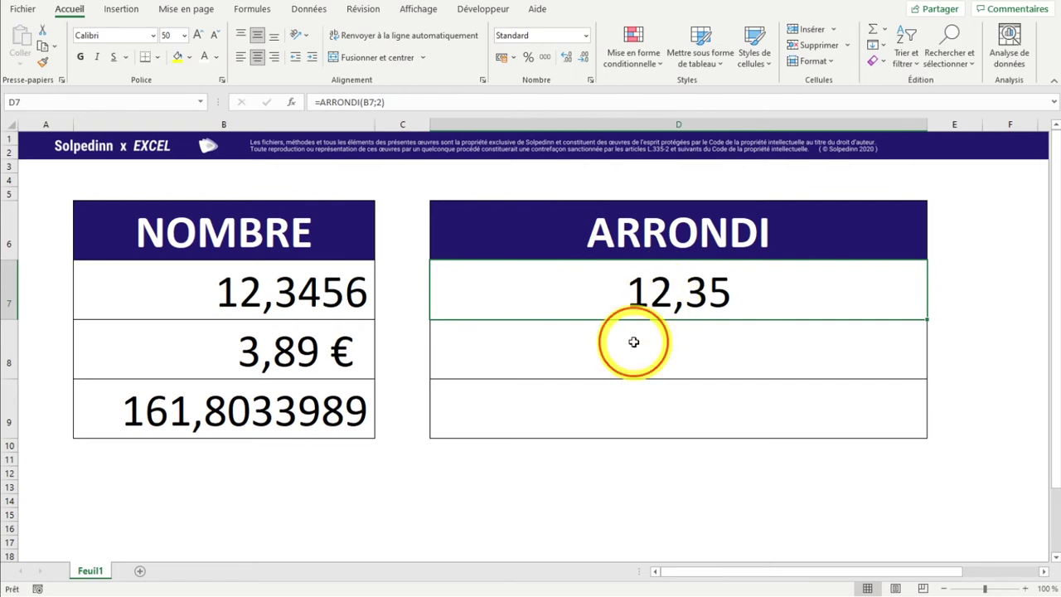
{"action": "left_click", "coordinate": [622, 344]}
{"action": "left_click", "coordinate": [281, 348]}
Enter =ARRONDI(B8;1) in D8, fixing the misspelled name, and compare 3,90 € with B8's 3,89 €
{"action": "left_click", "coordinate": [738, 342]}
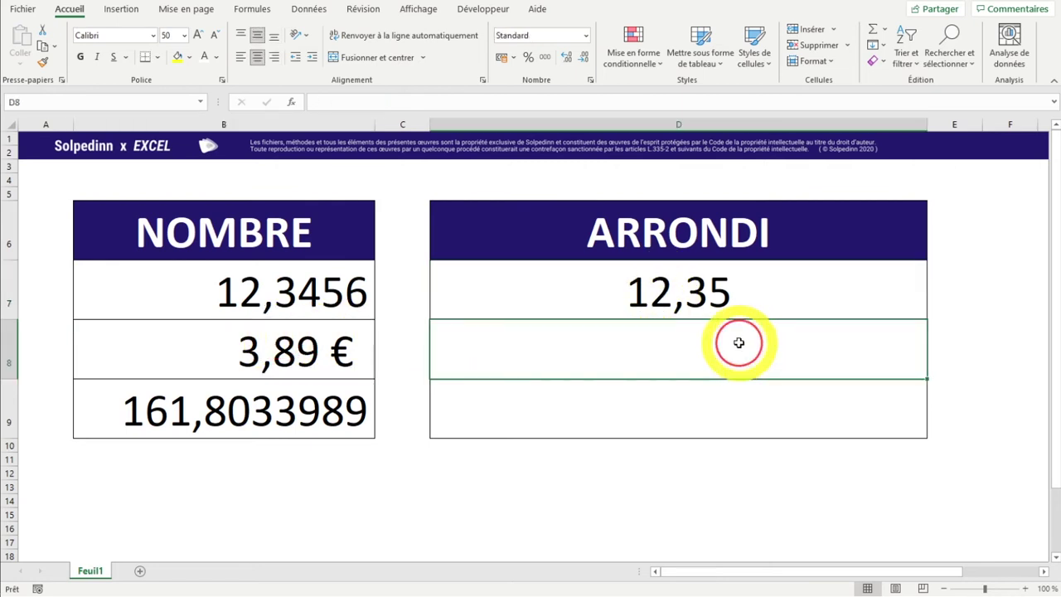
{"action": "type", "text": "=ARONDI("}
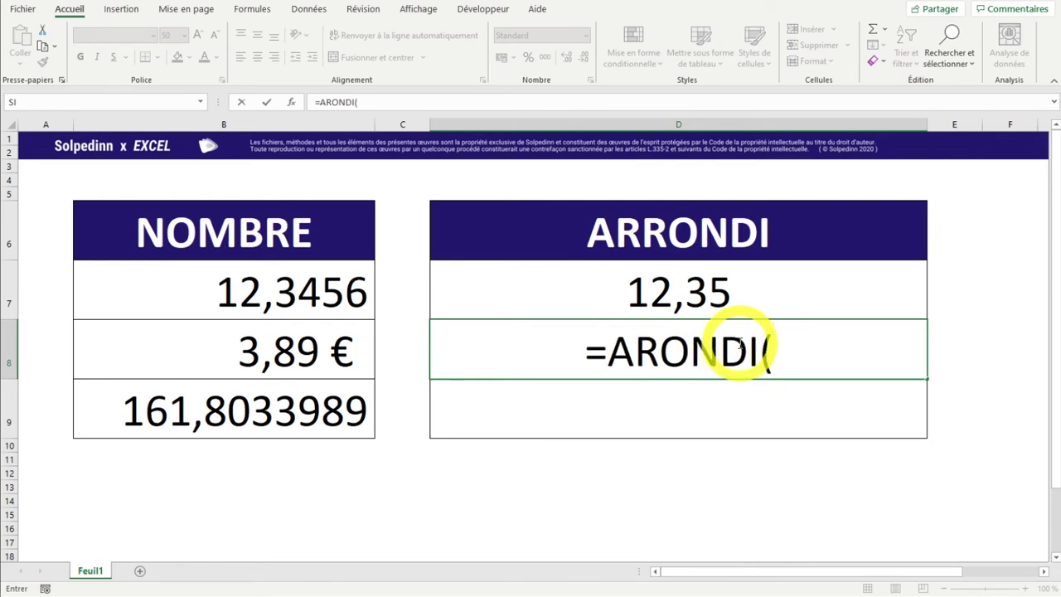
{"action": "key", "text": "BackSpace"}
{"action": "key", "text": "BackSpace"}
{"action": "key", "text": "BackSpace"}
{"action": "key", "text": "BackSpace"}
{"action": "key", "text": "BackSpace"}
{"action": "type", "text": "R"}
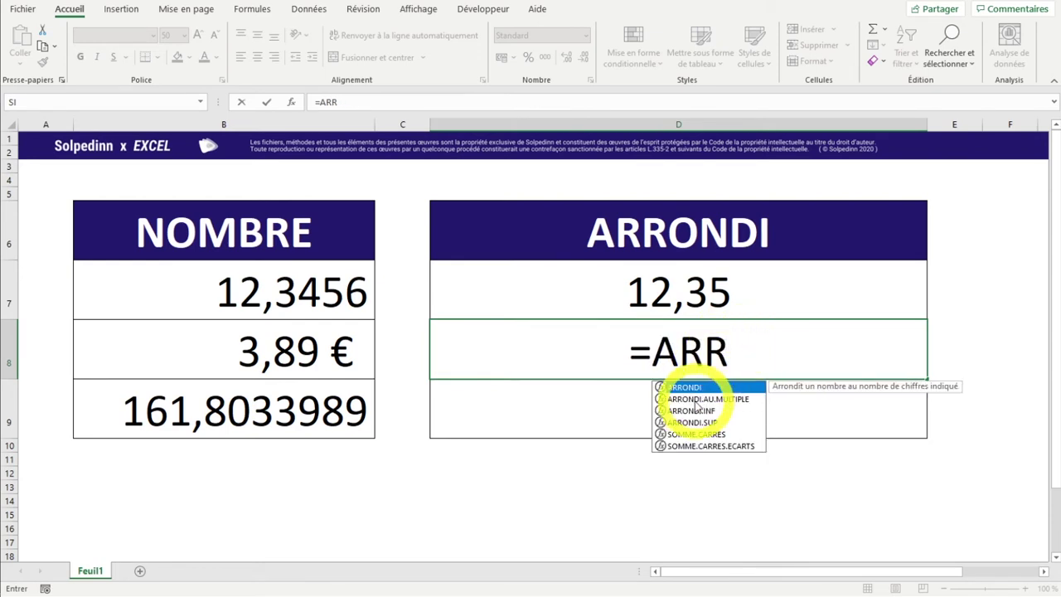
{"action": "double_click", "coordinate": [685, 388]}
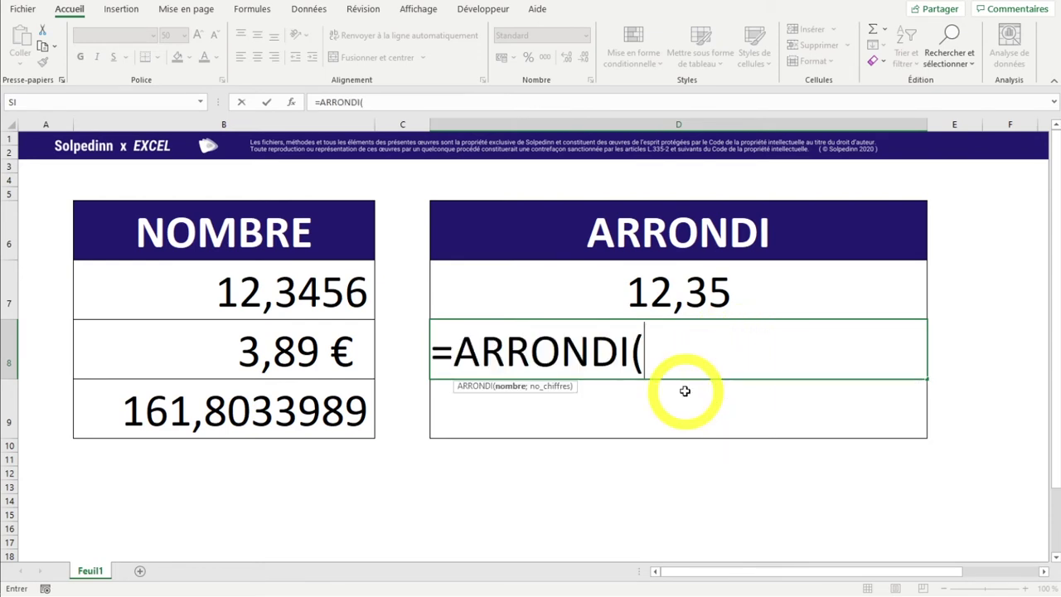
{"action": "left_click", "coordinate": [273, 358]}
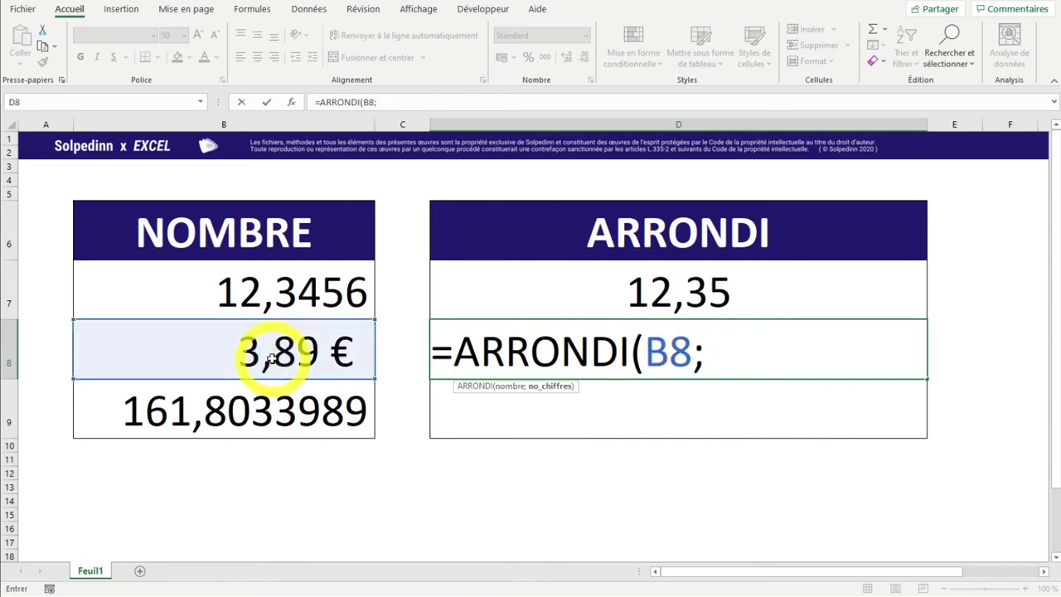
{"action": "key", "text": "Return"}
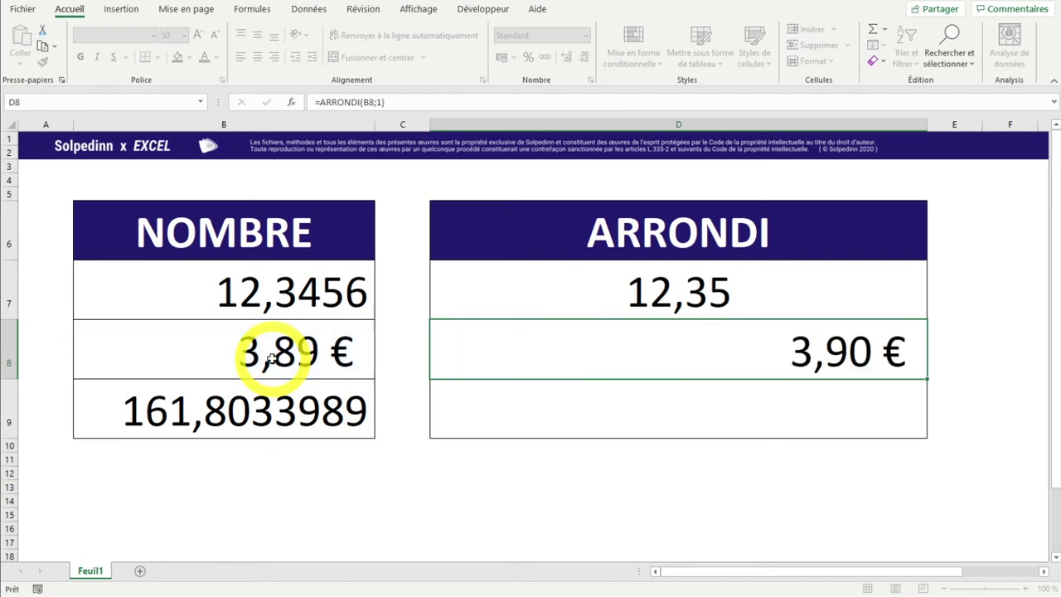
{"action": "left_click", "coordinate": [883, 352]}
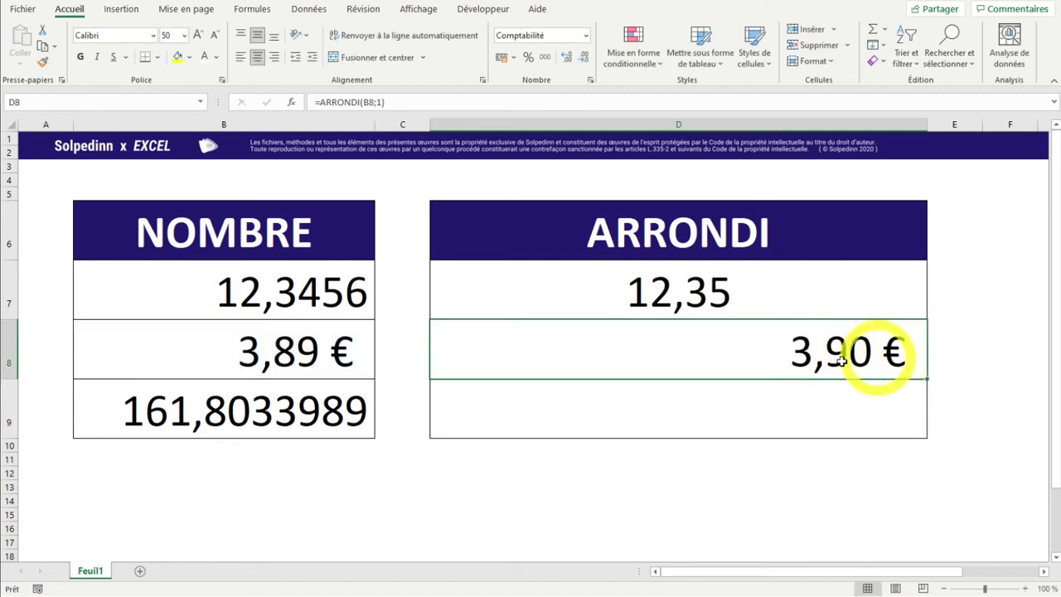
{"action": "left_click", "coordinate": [374, 340]}
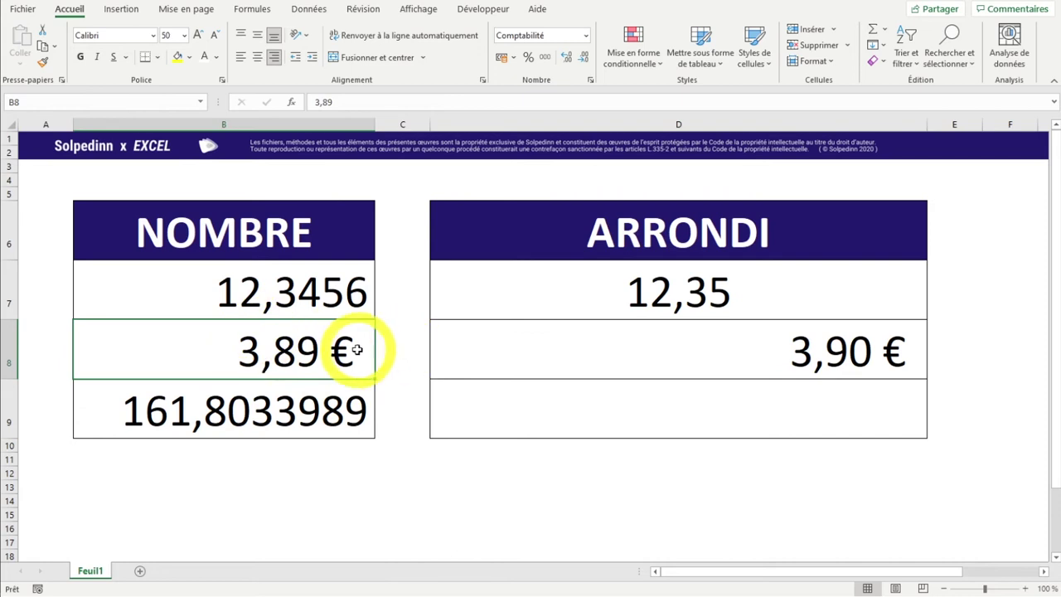
Enter =ARRONDI(B9;3) in D9, showing 161,803
{"action": "left_click", "coordinate": [674, 407]}
{"action": "type", "text": "=ARRON"}
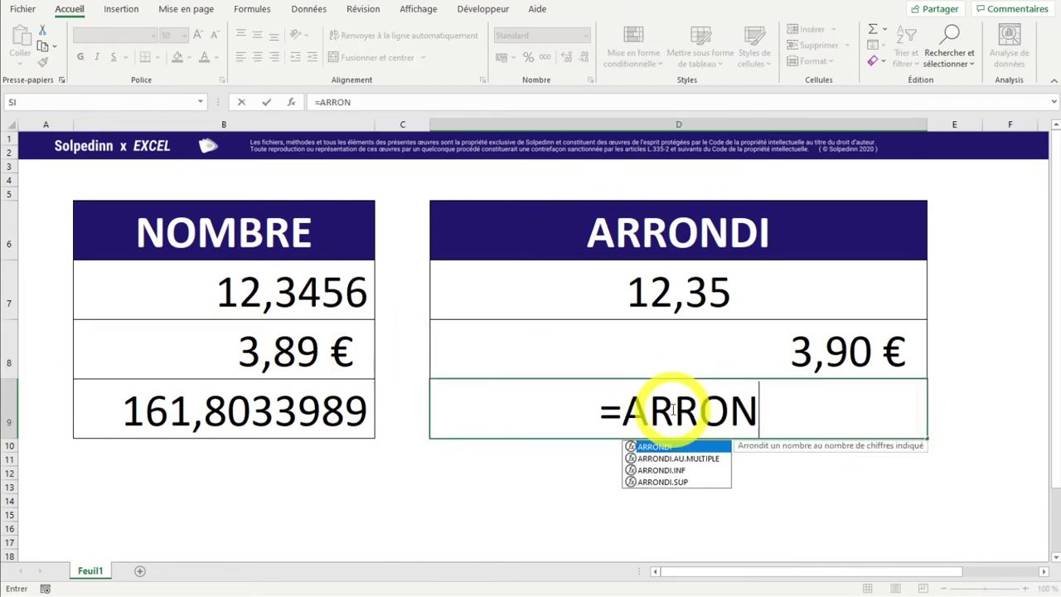
{"action": "key", "text": "Tab"}
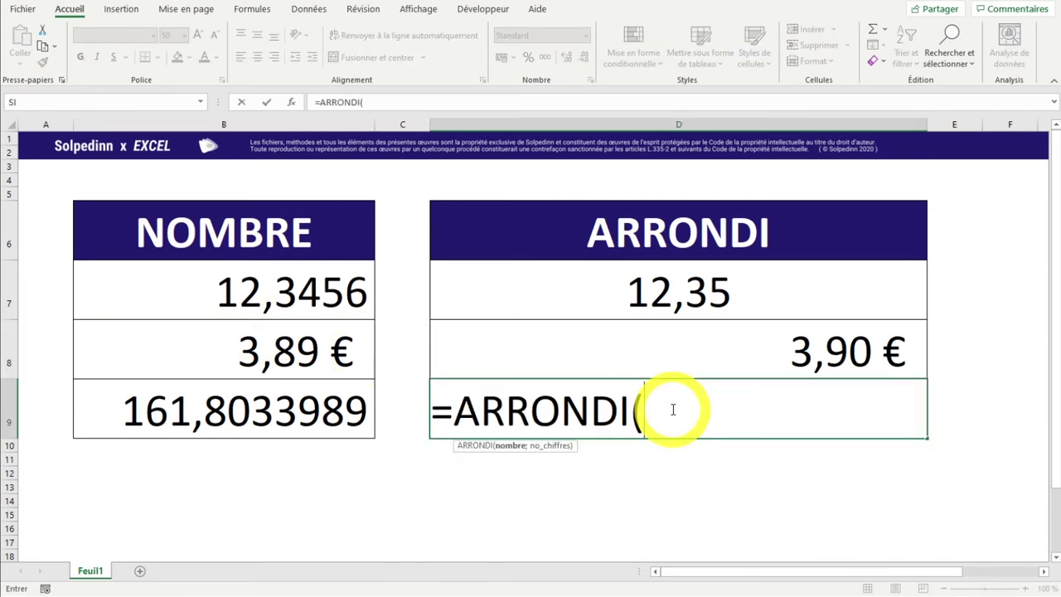
{"action": "left_click", "coordinate": [320, 408]}
{"action": "type", "text": ";3"}
{"action": "key", "text": "Return"}
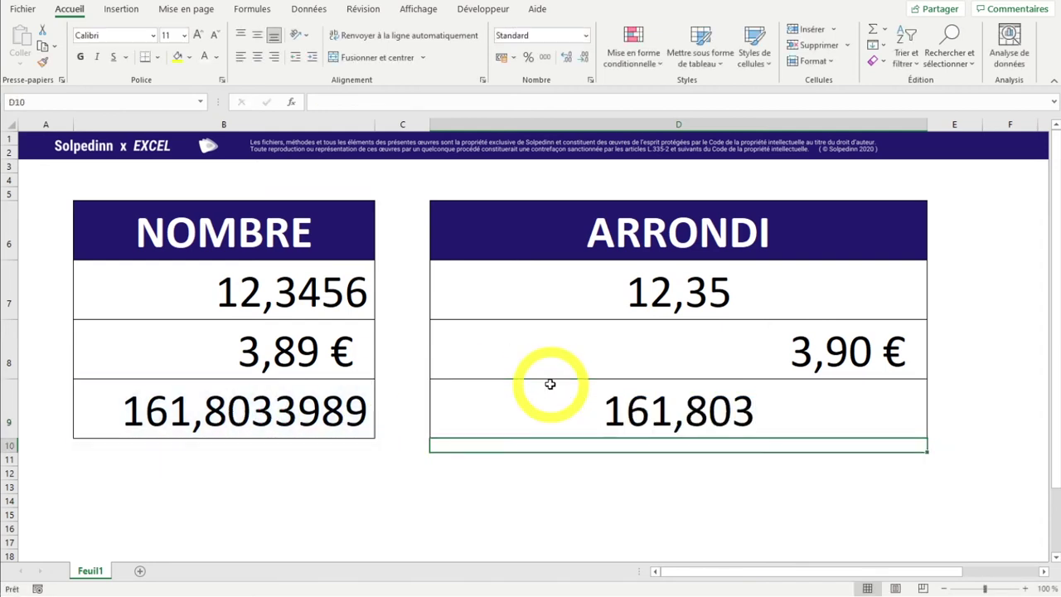
{"action": "left_click", "coordinate": [644, 393]}
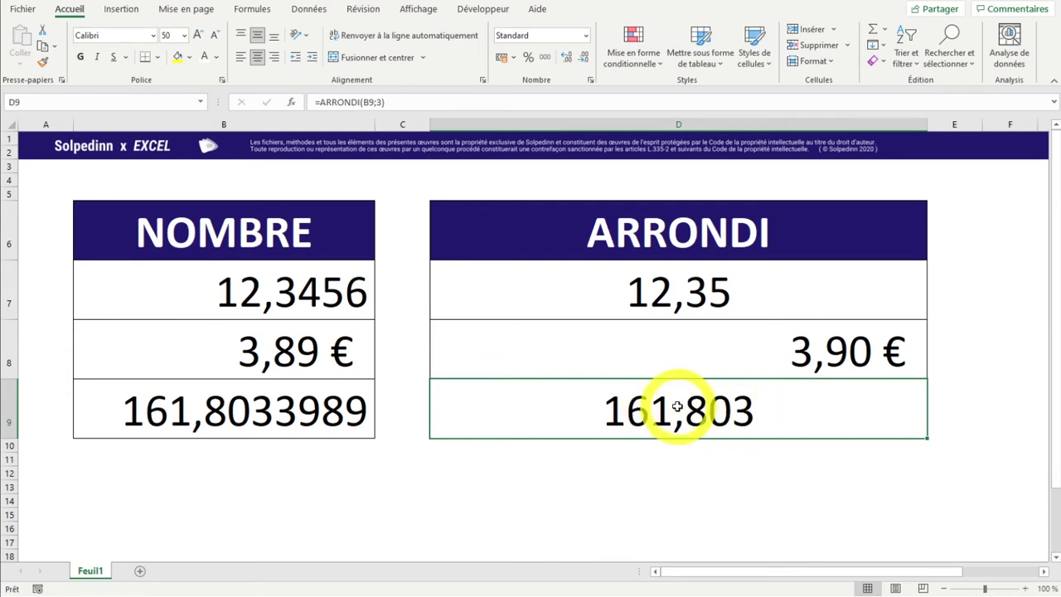
Change D9's digit count from 3 to 5 to show 161,8034, then inspect B9's formula
{"action": "double_click", "coordinate": [683, 411]}
{"action": "left_click_drag", "start_coordinate": [704, 410], "coordinate": [726, 412]}
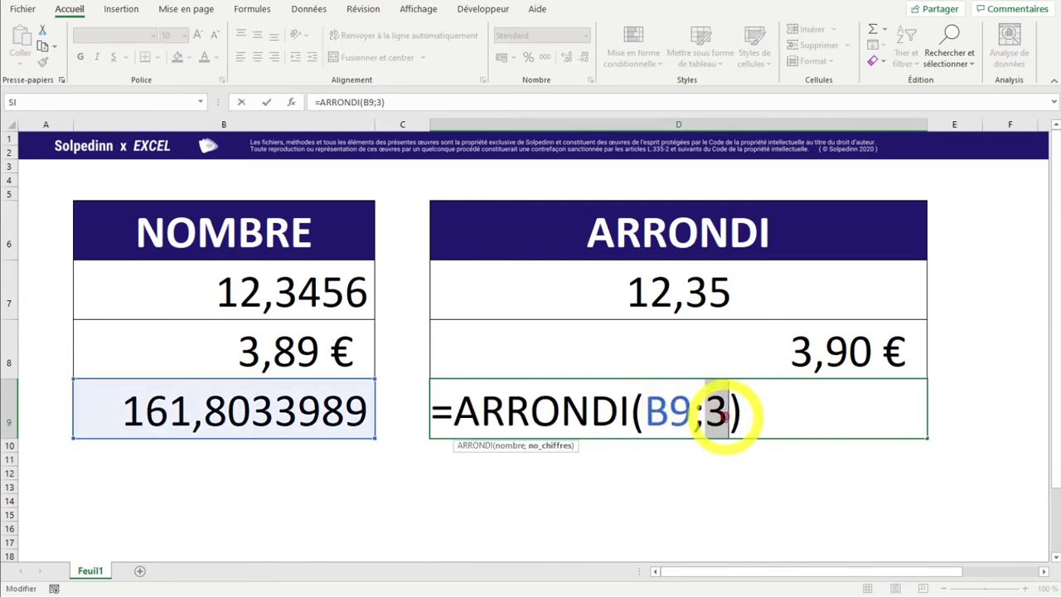
{"action": "type", "text": "5"}
{"action": "key", "text": "Return"}
{"action": "key", "text": "Up"}
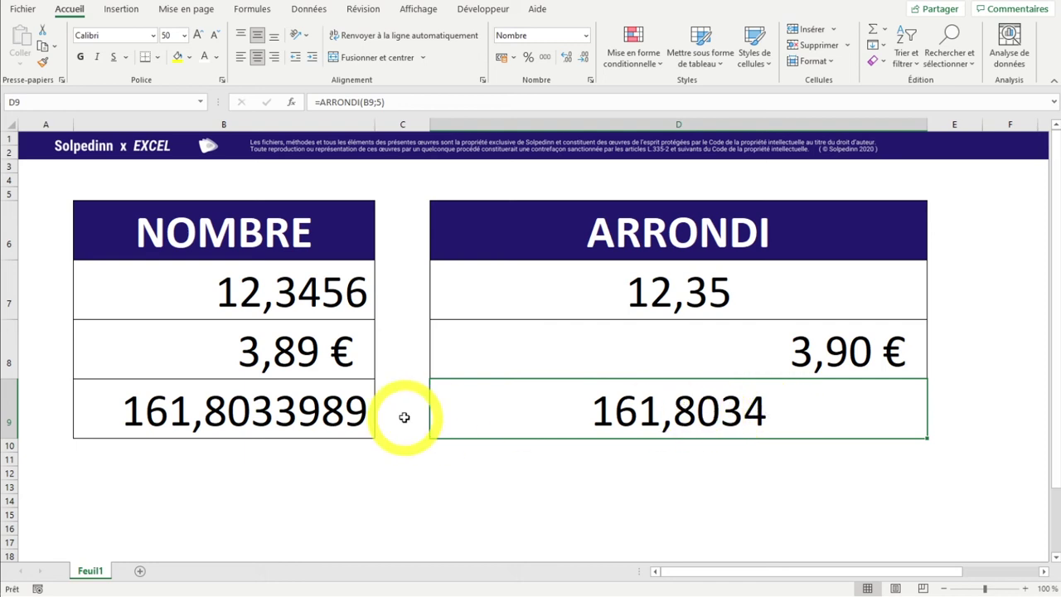
{"action": "left_click", "coordinate": [232, 432]}
{"action": "double_click", "coordinate": [199, 431]}
{"action": "key", "text": "Escape"}
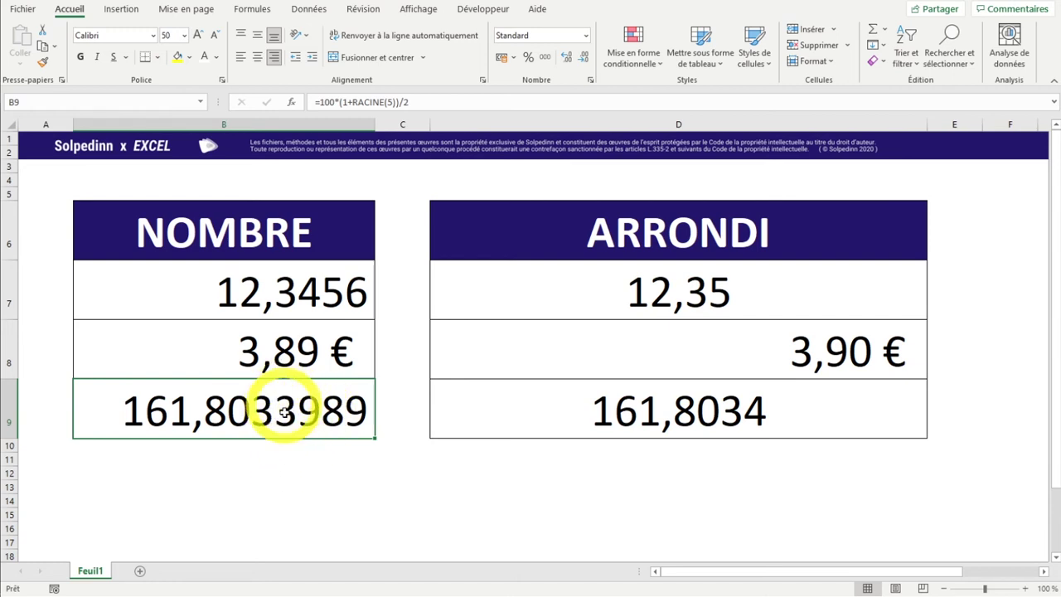
Copy D9 into D10, overwrite D10 with the typed constant 161,8034, and compare with D9
{"action": "left_click", "coordinate": [498, 445]}
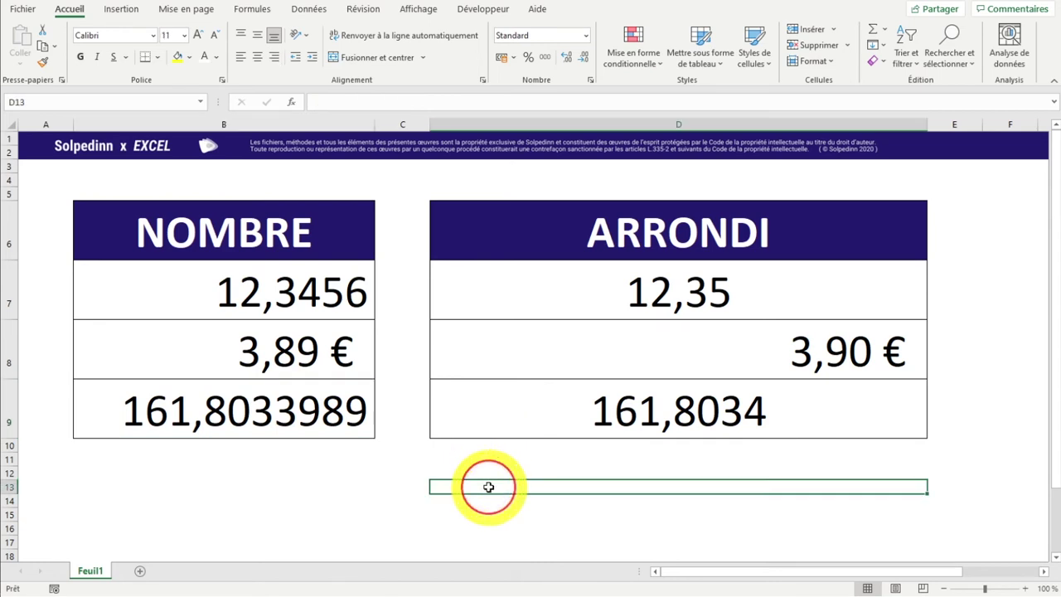
{"action": "left_click", "coordinate": [607, 410]}
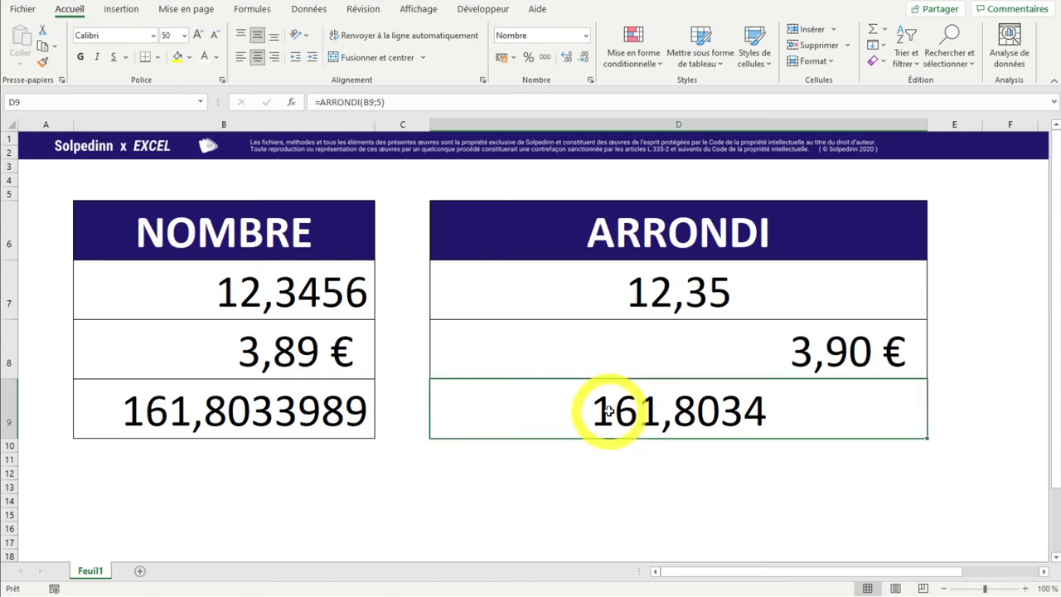
{"action": "key", "text": "ctrl+c"}
{"action": "key", "text": "Down"}
{"action": "key", "text": "ctrl+v"}
{"action": "key", "text": "Return"}
{"action": "key", "text": "Up"}
{"action": "type", "text": "1"}
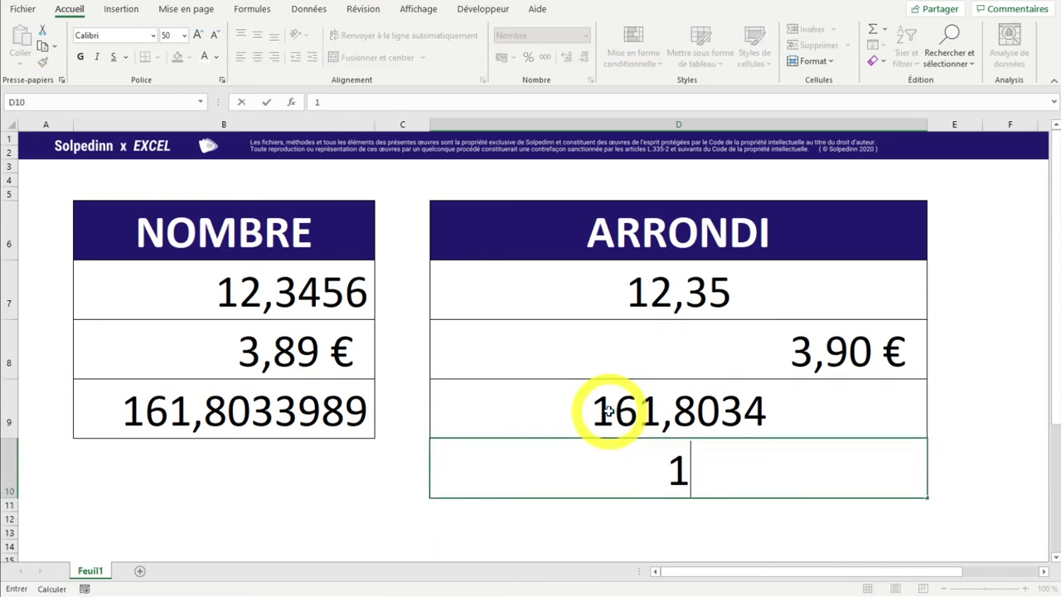
{"action": "type", "text": "340"}
{"action": "key", "text": "Return"}
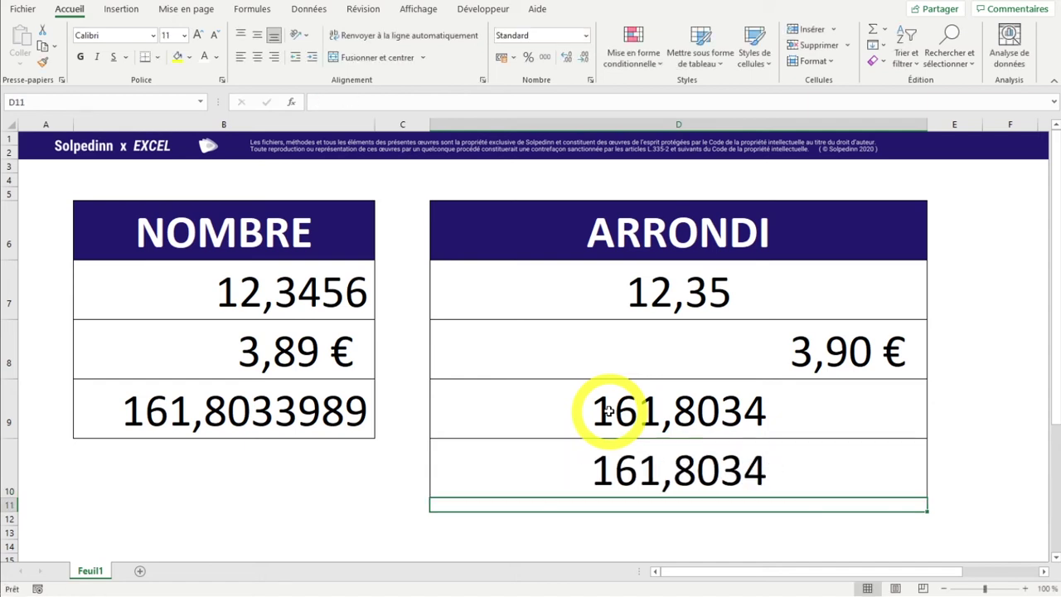
{"action": "left_click", "coordinate": [749, 465]}
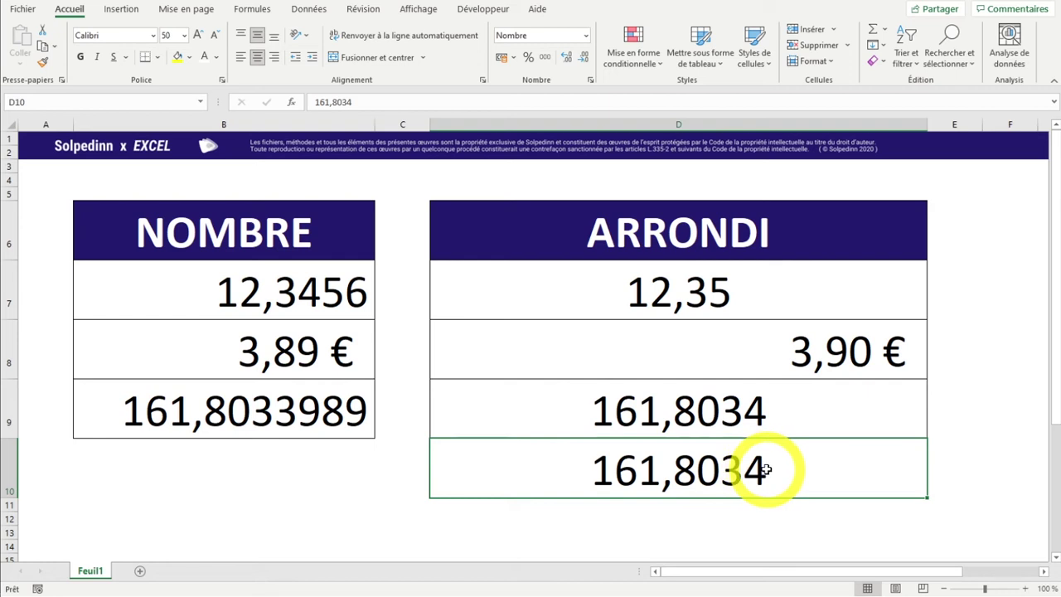
{"action": "left_click", "coordinate": [697, 411]}
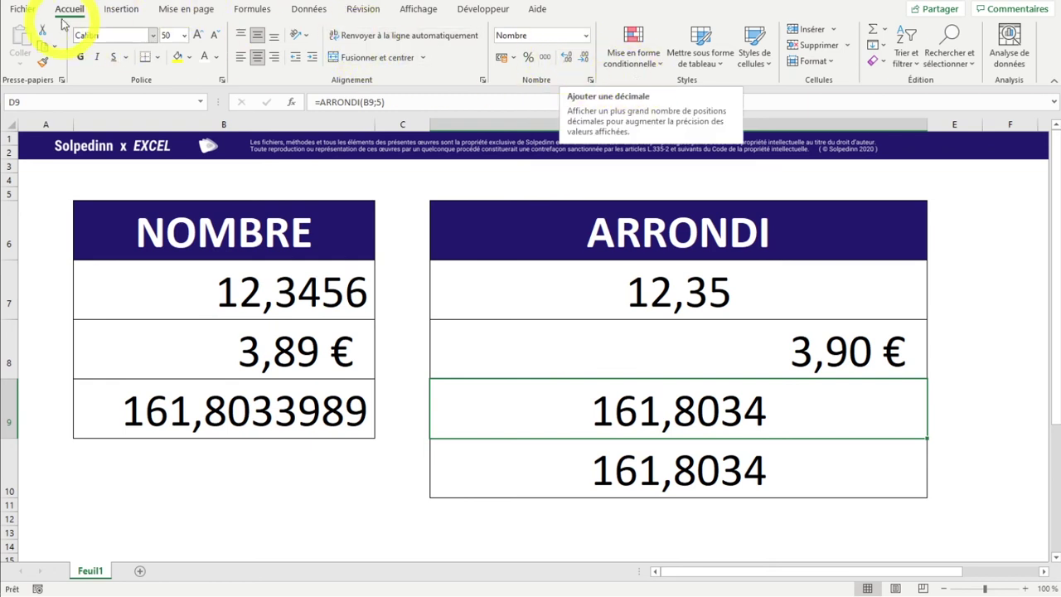
{"action": "left_click", "coordinate": [566, 59]}
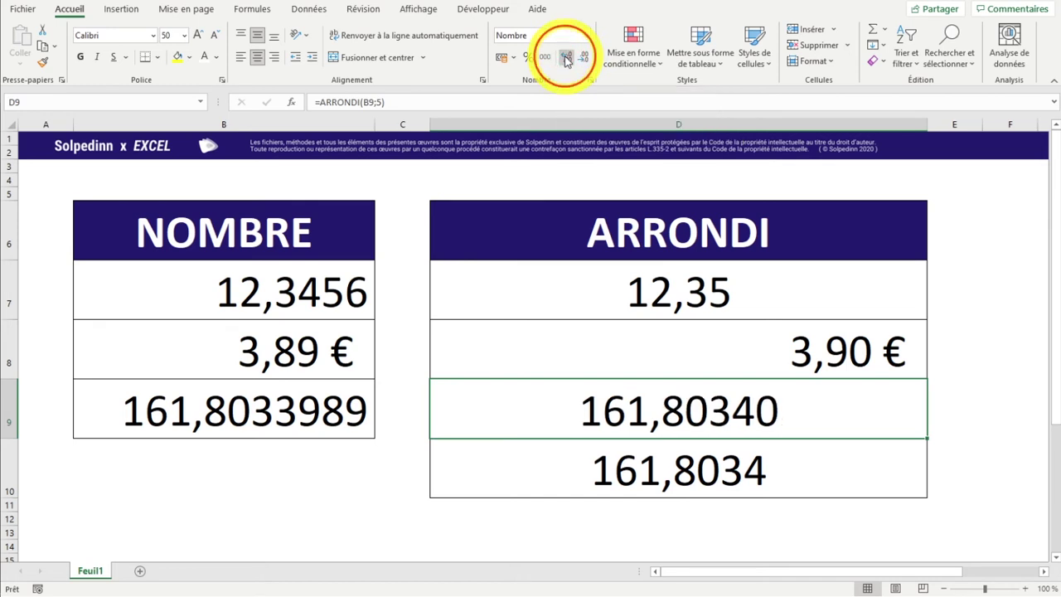
{"action": "double_click", "coordinate": [566, 59]}
{"action": "double_click", "coordinate": [566, 59]}
{"action": "double_click", "coordinate": [566, 59]}
{"action": "left_click", "coordinate": [566, 59]}
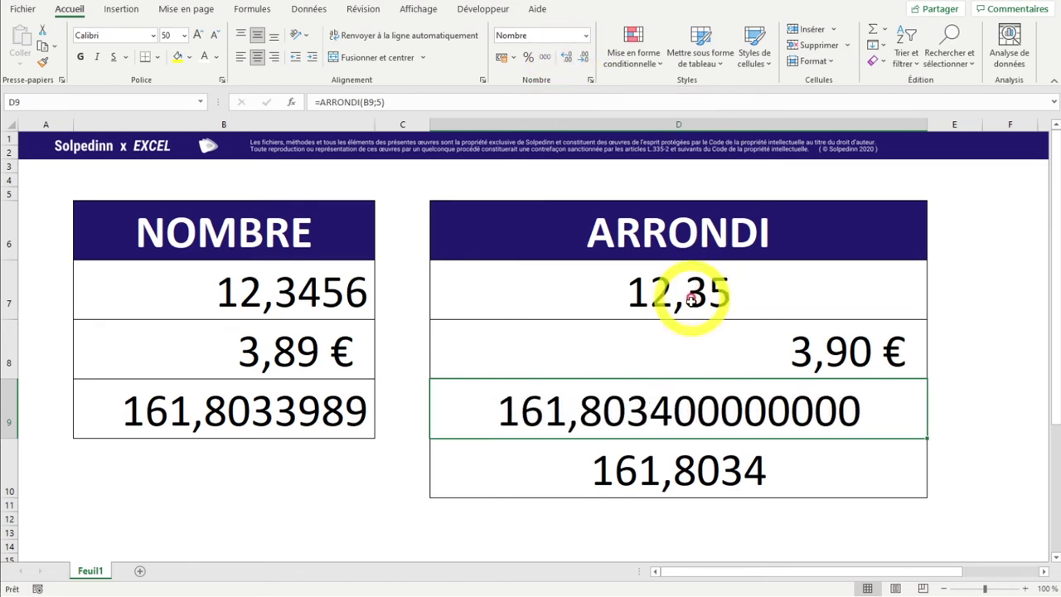
{"action": "double_click", "coordinate": [585, 58]}
{"action": "left_click", "coordinate": [585, 58]}
{"action": "double_click", "coordinate": [585, 58]}
{"action": "left_click", "coordinate": [585, 58]}
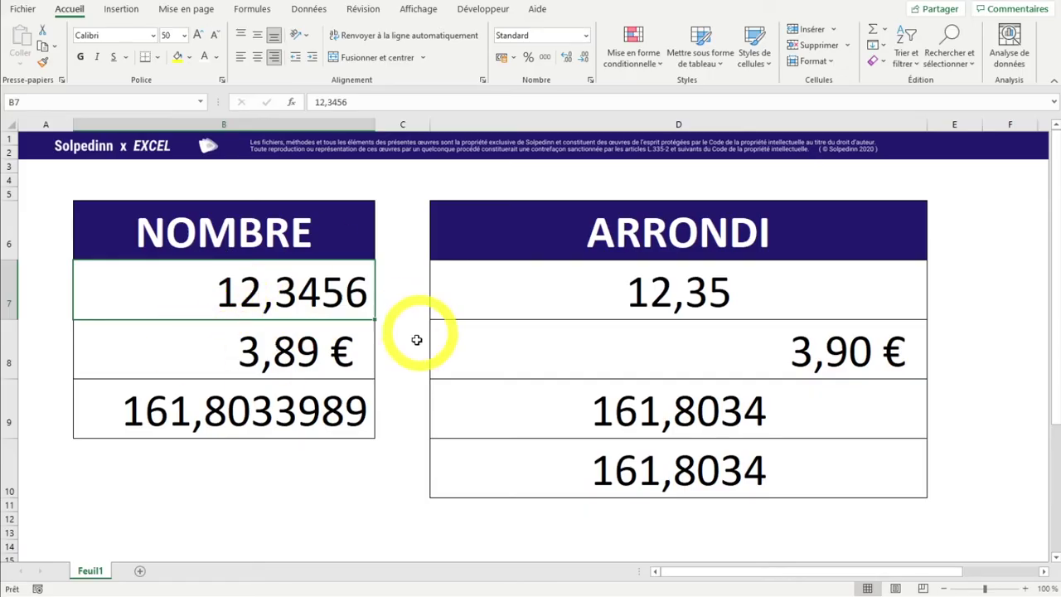
Reduce B7's displayed decimals twice so 12,3456 appears as 12,35
{"action": "scroll", "coordinate": [175, 279], "scroll_direction": "up", "scroll_amount": 1, "text": "ctrl"}
{"action": "key", "text": "Down"}
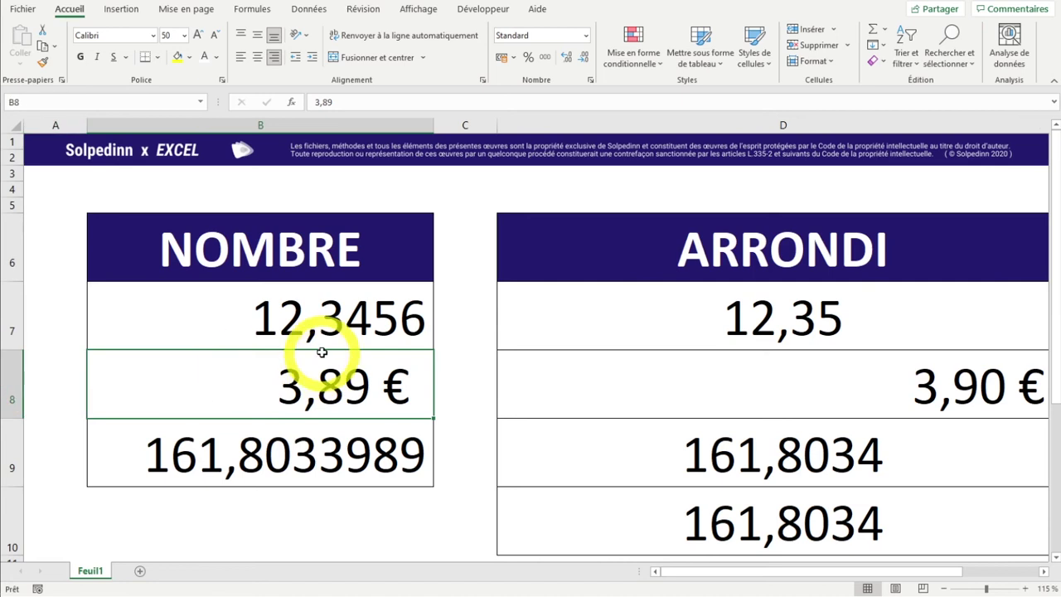
{"action": "left_click", "coordinate": [286, 327]}
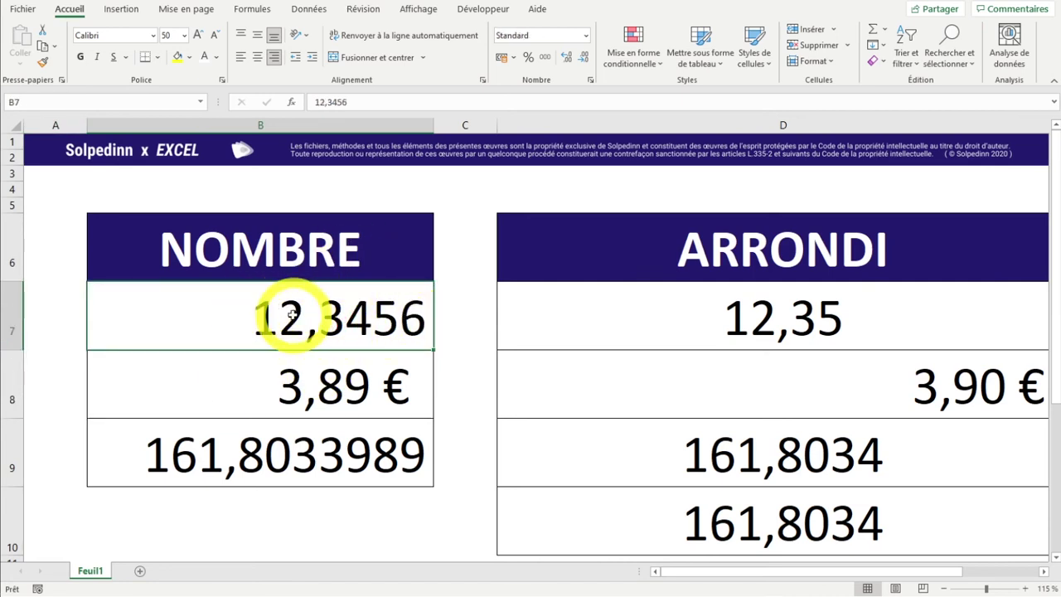
{"action": "left_click", "coordinate": [585, 59]}
{"action": "left_click", "coordinate": [585, 60]}
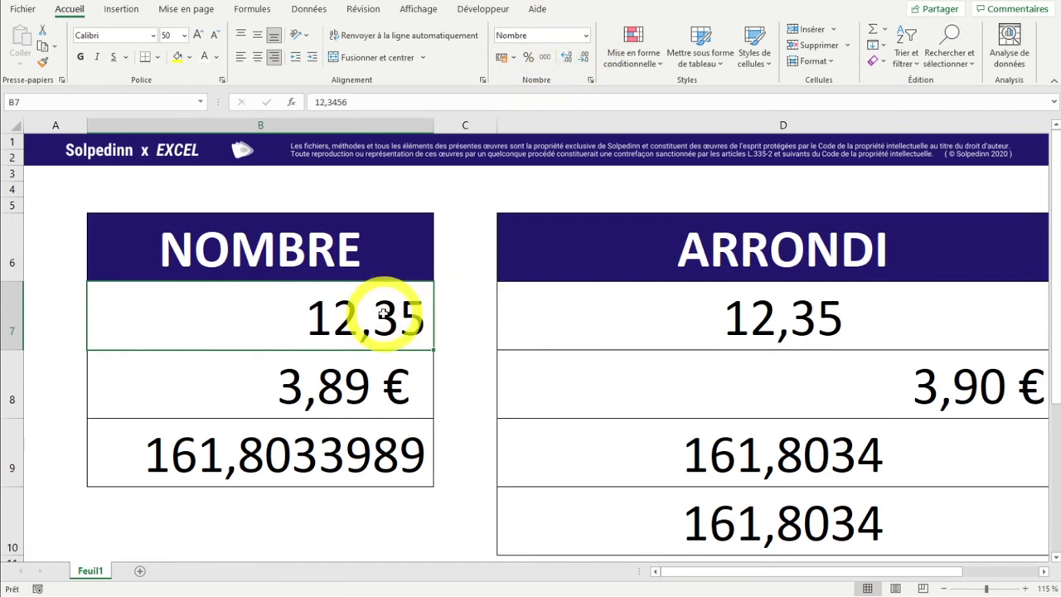
Enter =B7*1000 in B11 below the NOMBRE table
{"action": "left_click", "coordinate": [764, 304]}
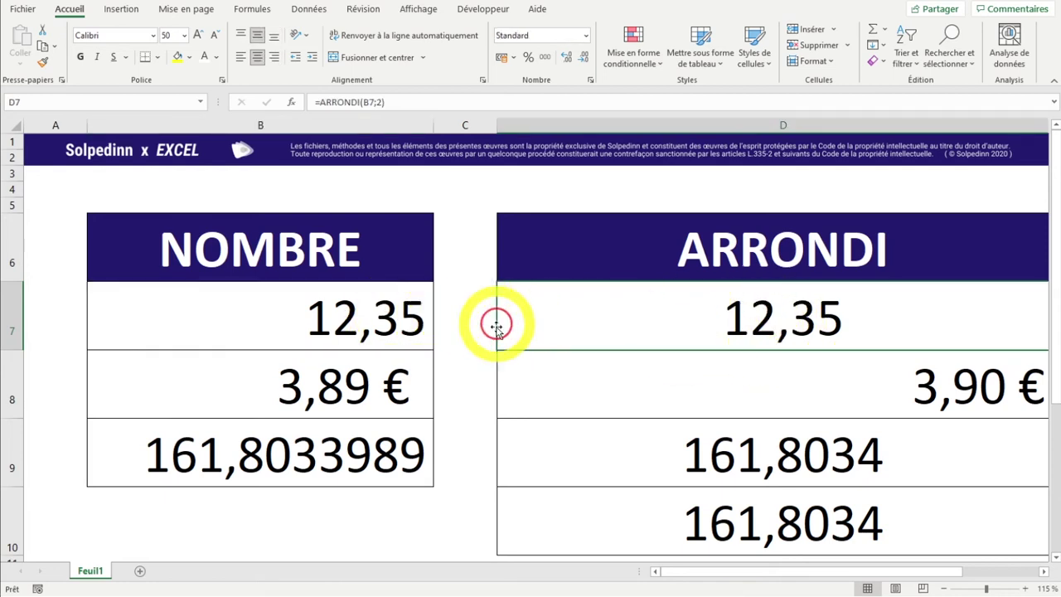
{"action": "scroll", "coordinate": [415, 339], "scroll_direction": "down", "scroll_amount": 2, "text": "ctrl"}
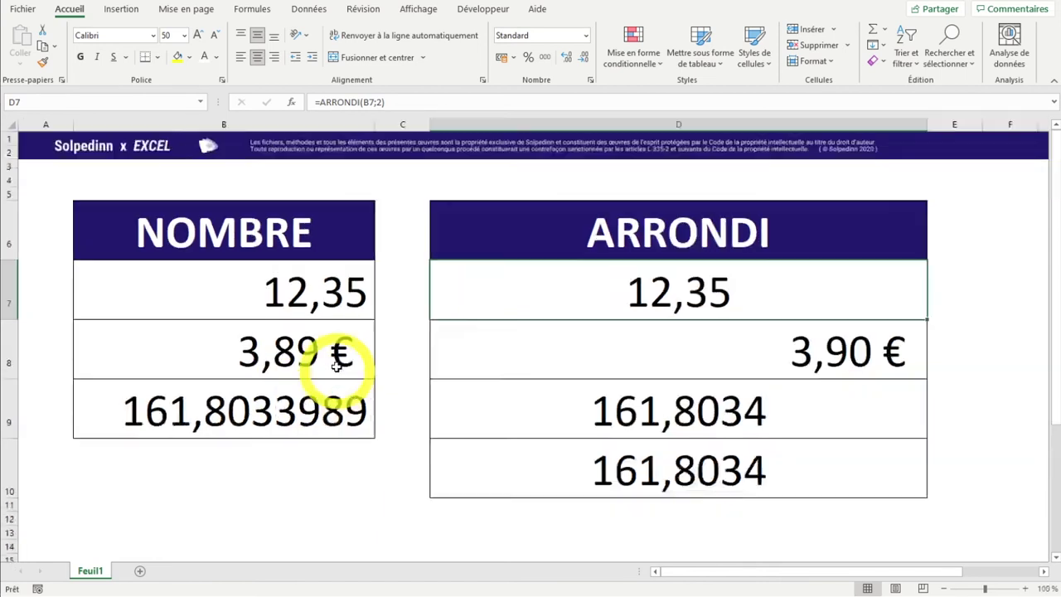
{"action": "left_click", "coordinate": [264, 268]}
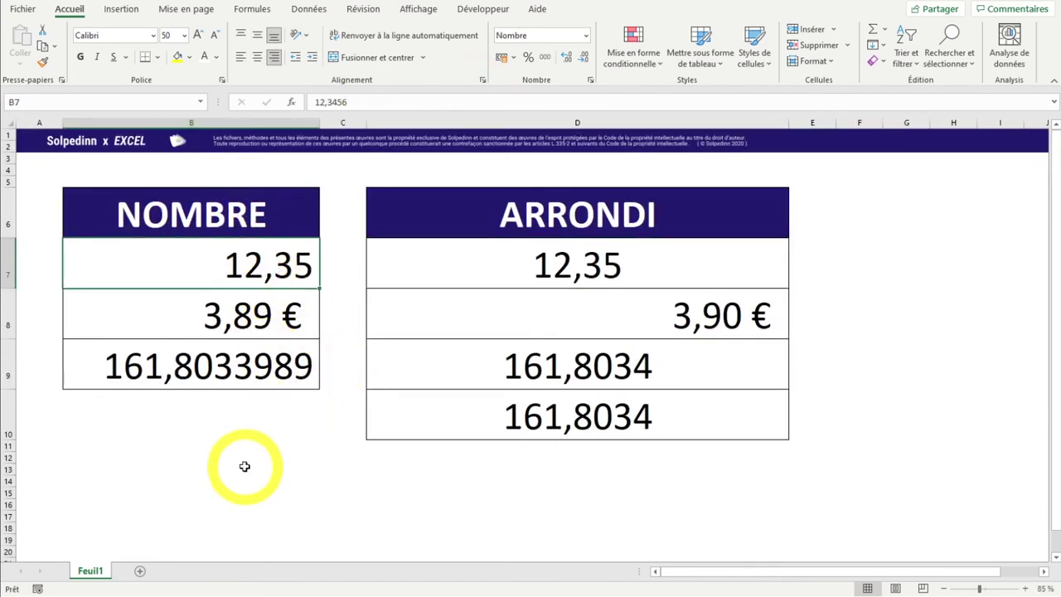
{"action": "left_click", "coordinate": [222, 445]}
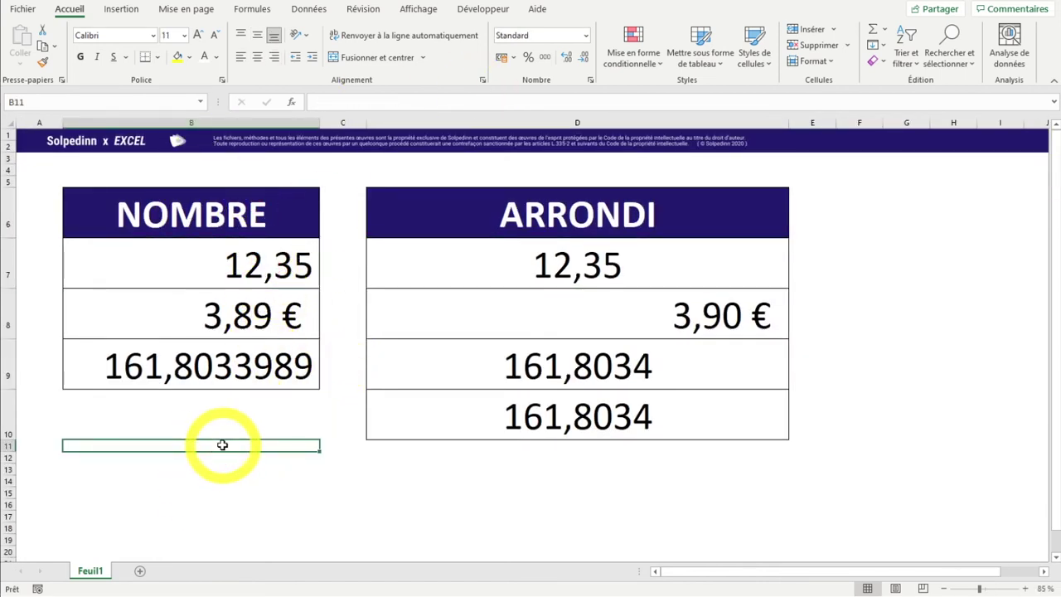
{"action": "type", "text": "="}
{"action": "left_click", "coordinate": [222, 258]}
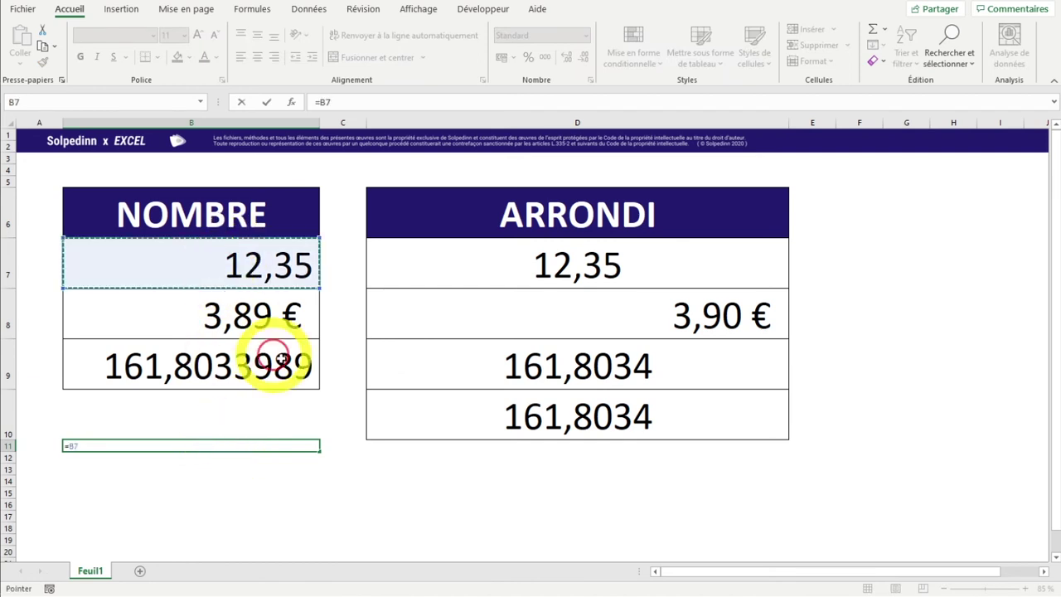
{"action": "type", "text": "00"}
{"action": "key", "text": "Return"}
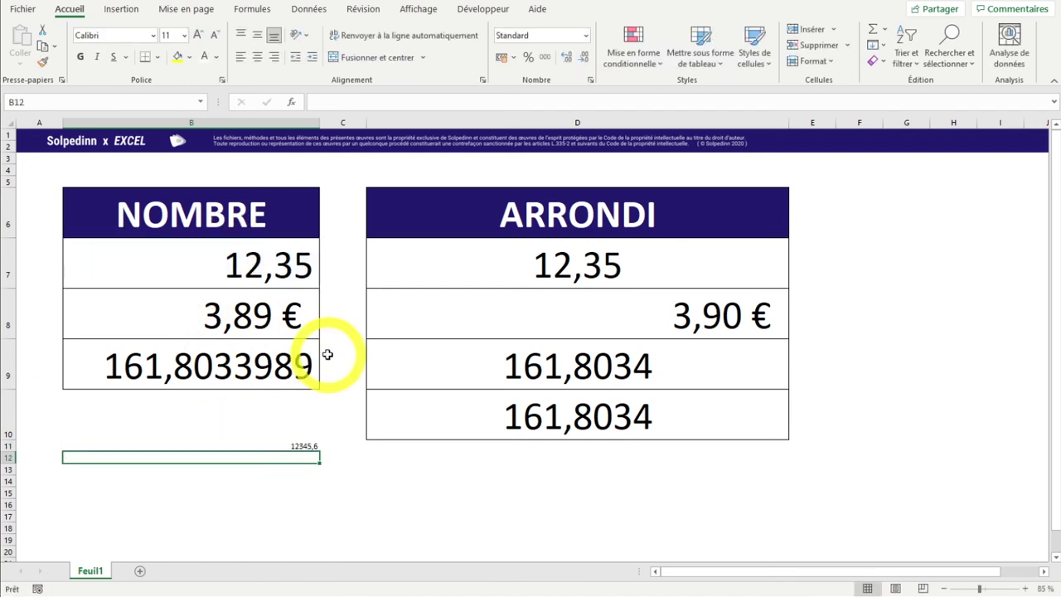
Copy B7's formatting onto B11 with the format painter, showing 12345,60
{"action": "left_click", "coordinate": [222, 263]}
{"action": "left_click", "coordinate": [42, 62]}
{"action": "left_click", "coordinate": [211, 448]}
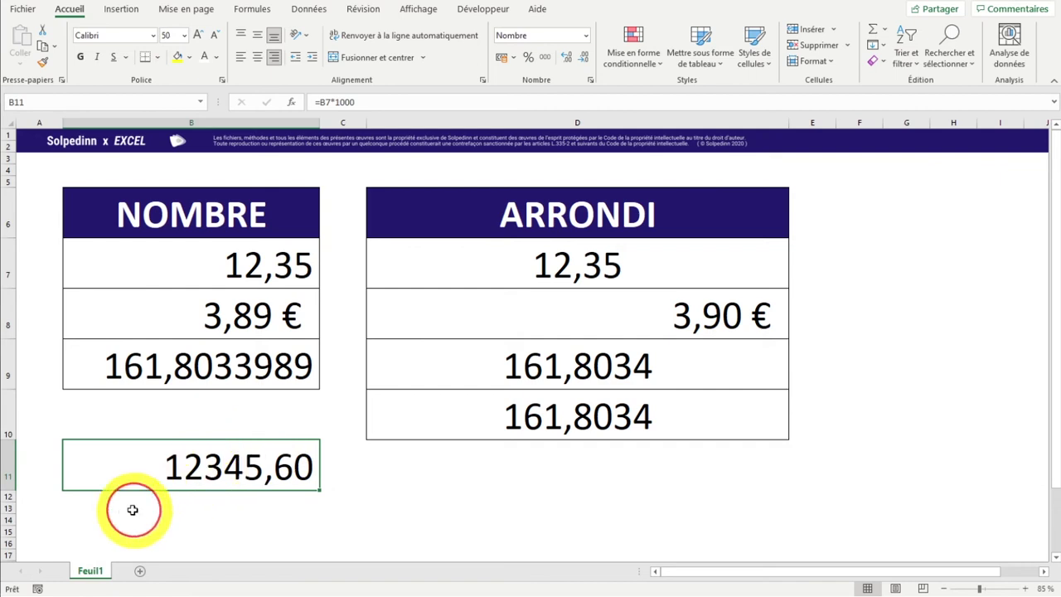
{"action": "double_click", "coordinate": [192, 470]}
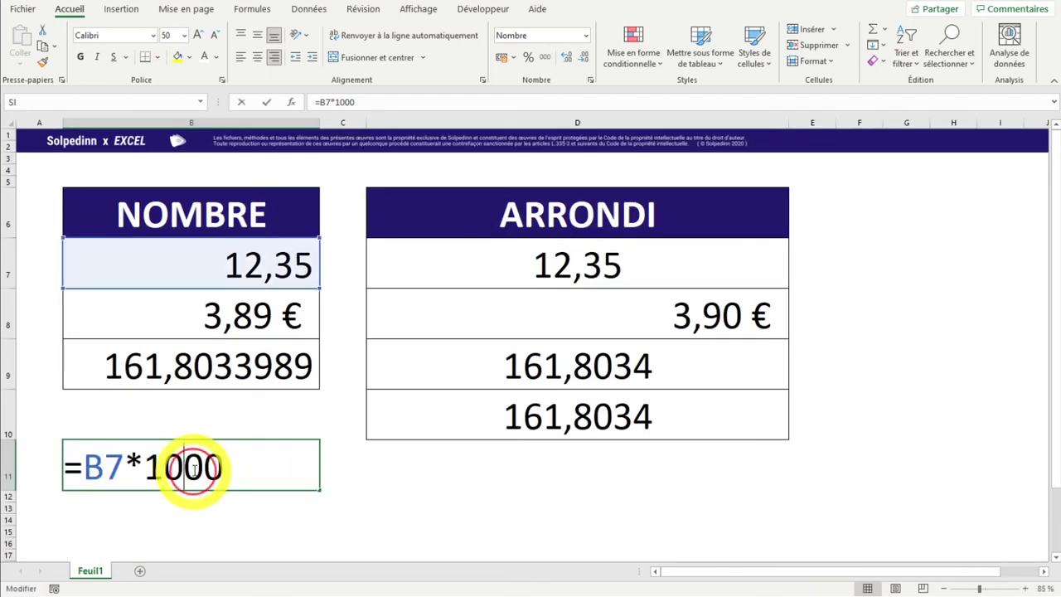
{"action": "key", "text": "Escape"}
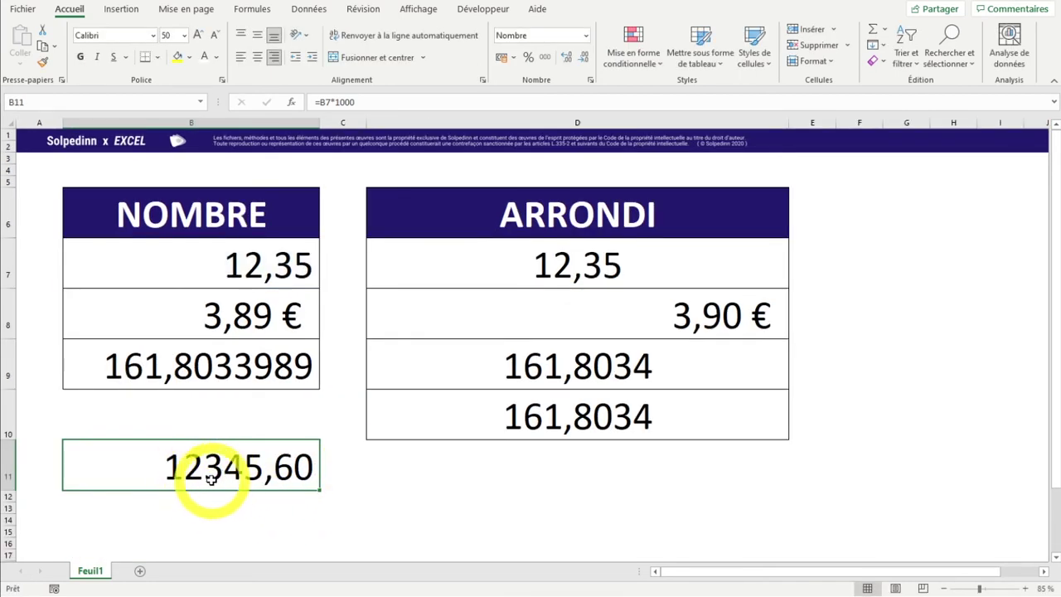
{"action": "left_click", "coordinate": [485, 474]}
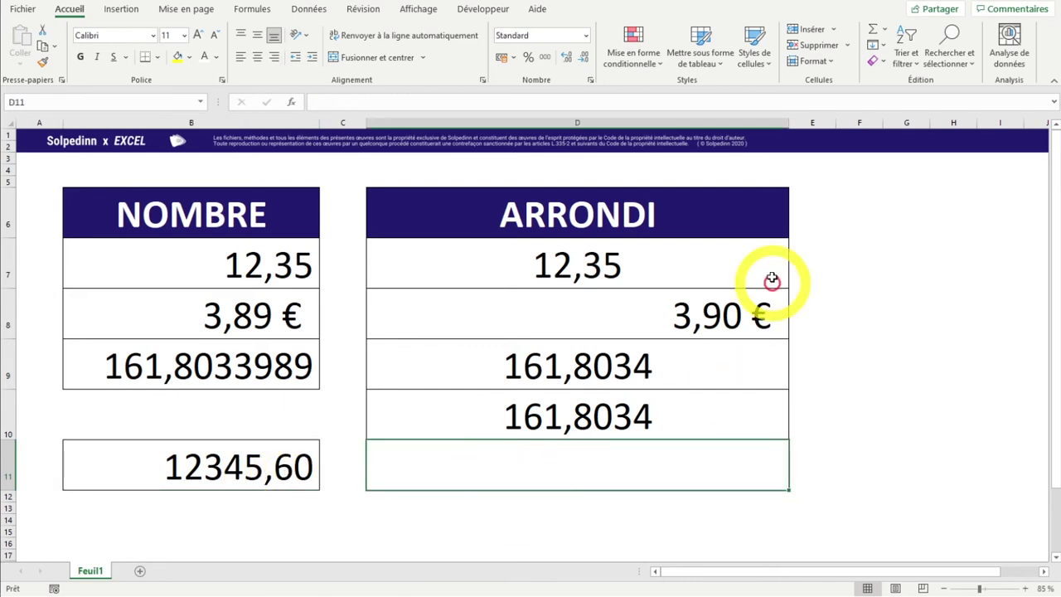
Paste B11's formula into D11 and edit it to =D7*1000
{"action": "left_click", "coordinate": [579, 266]}
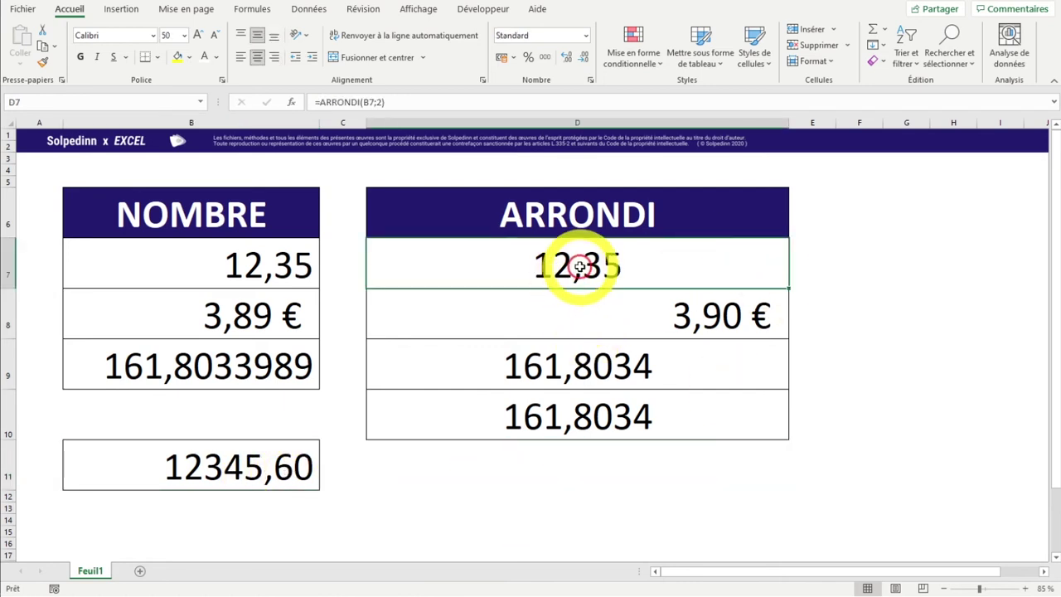
{"action": "left_click", "coordinate": [235, 481]}
{"action": "key", "text": "ctrl+c"}
{"action": "left_click", "coordinate": [652, 481]}
{"action": "key", "text": "ctrl+v"}
{"action": "key", "text": "F2"}
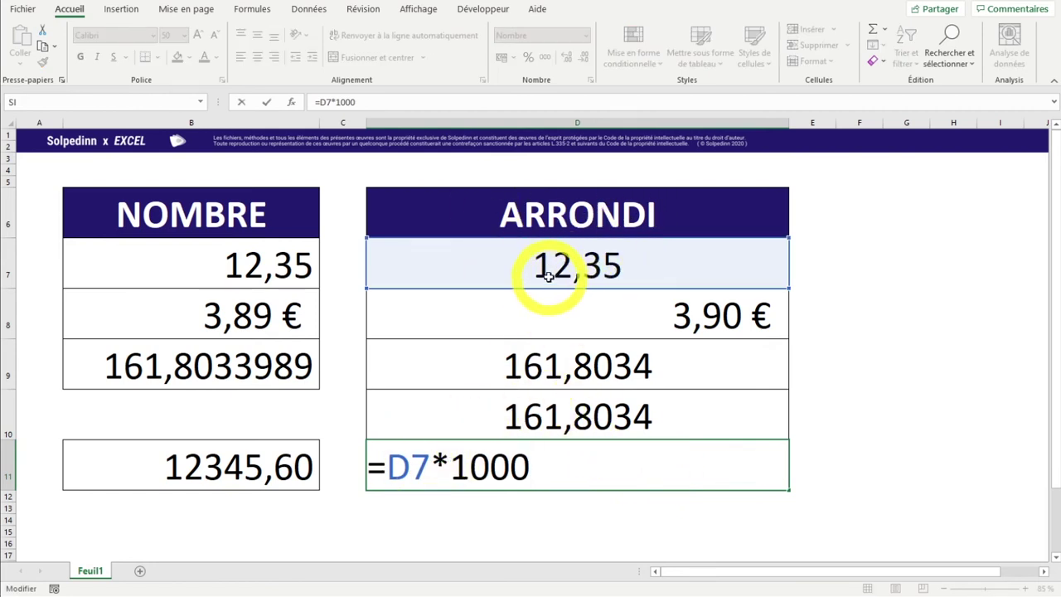
{"action": "left_click", "coordinate": [665, 516]}
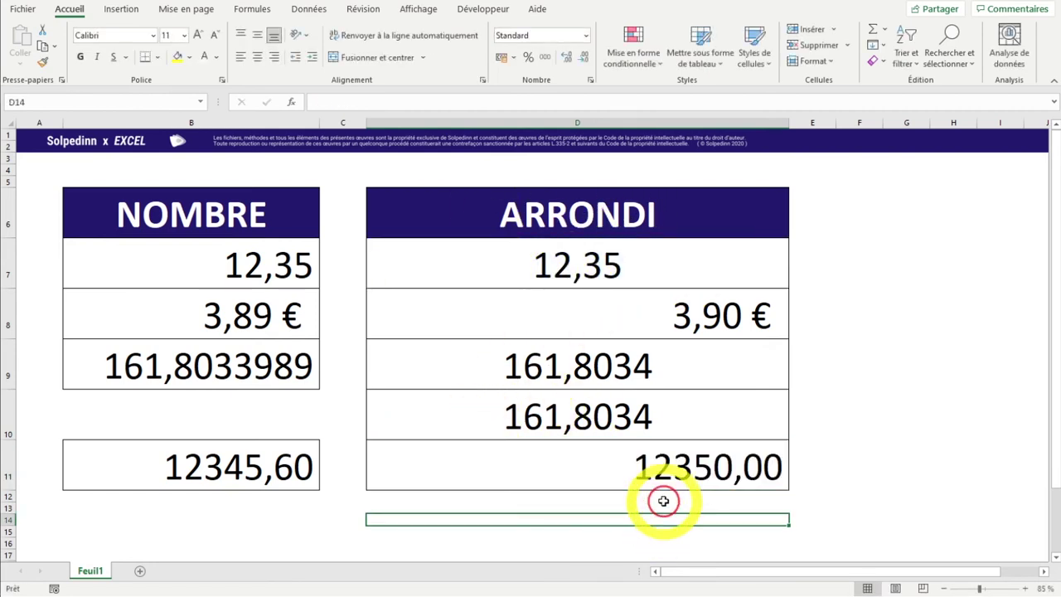
Compare D11's 12350,00 with B11's 12345,60
{"action": "left_click", "coordinate": [660, 471]}
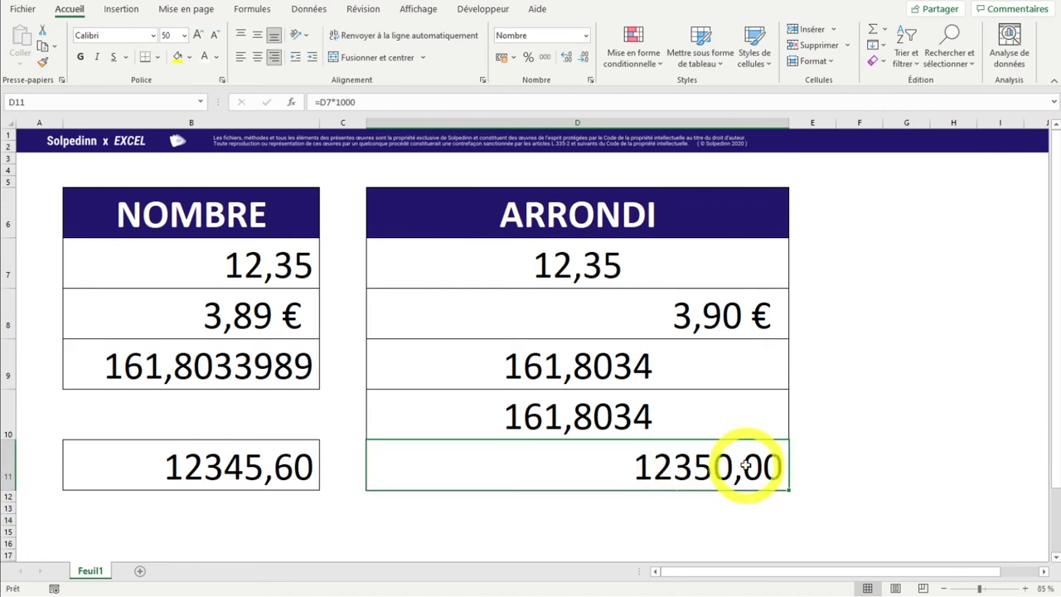
{"action": "left_click", "coordinate": [219, 470]}
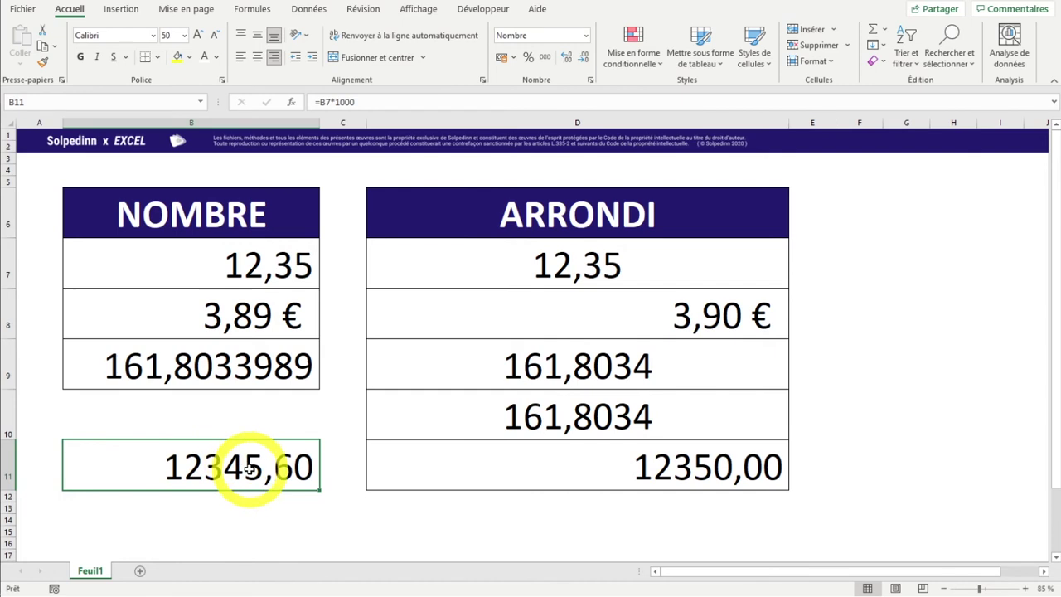
{"action": "left_click", "coordinate": [706, 476]}
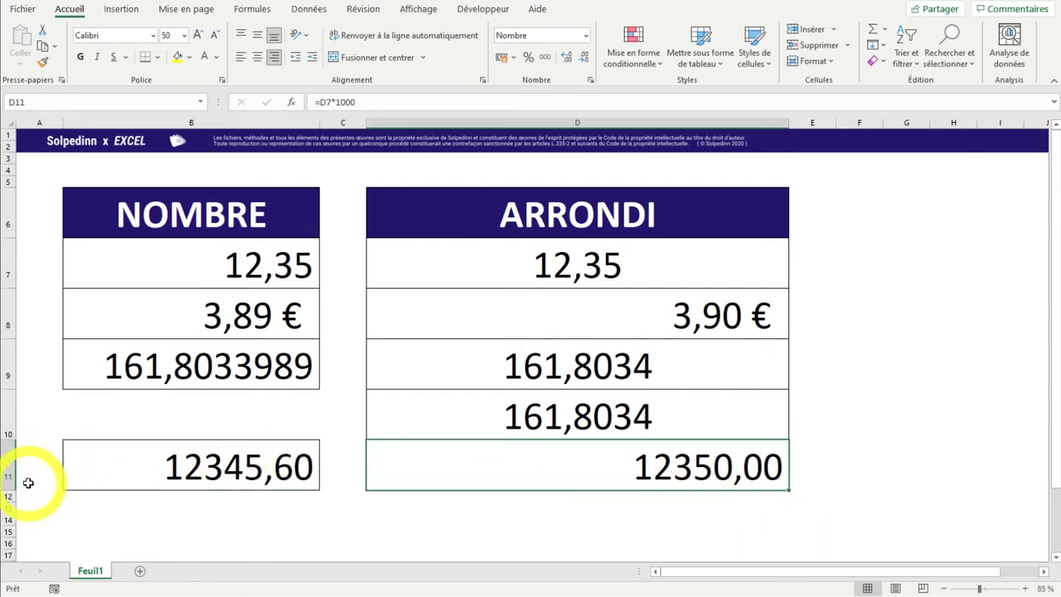
{"action": "left_click", "coordinate": [235, 266]}
{"action": "scroll", "coordinate": [230, 267], "scroll_direction": "up", "scroll_amount": 1, "text": "ctrl"}
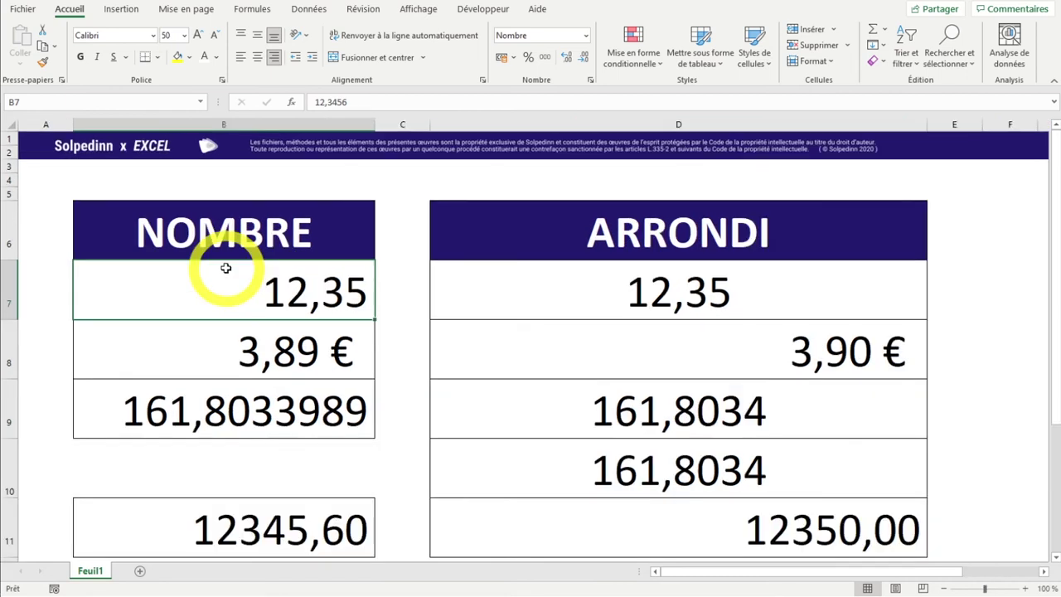
Restore B7's display to 12,3456 and return D7's display to two decimals, 12,35
{"action": "left_click", "coordinate": [564, 59]}
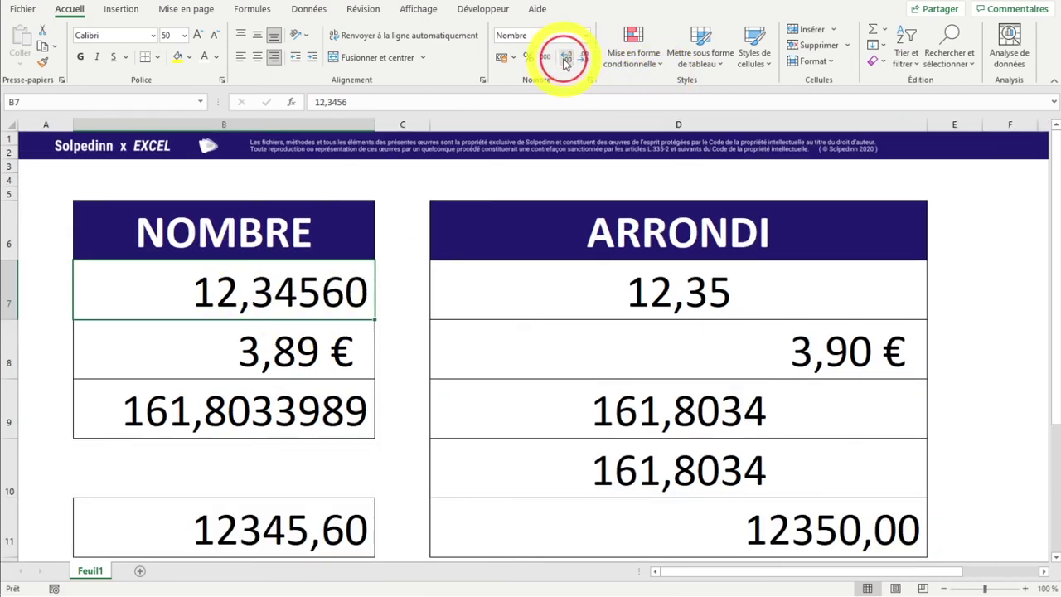
{"action": "double_click", "coordinate": [583, 60]}
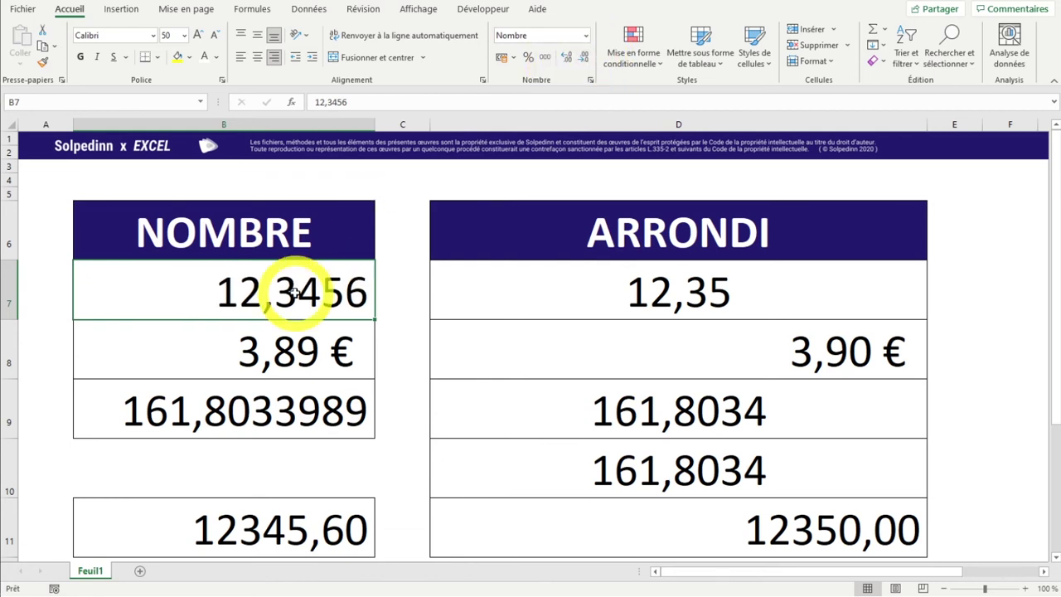
{"action": "left_click", "coordinate": [687, 300]}
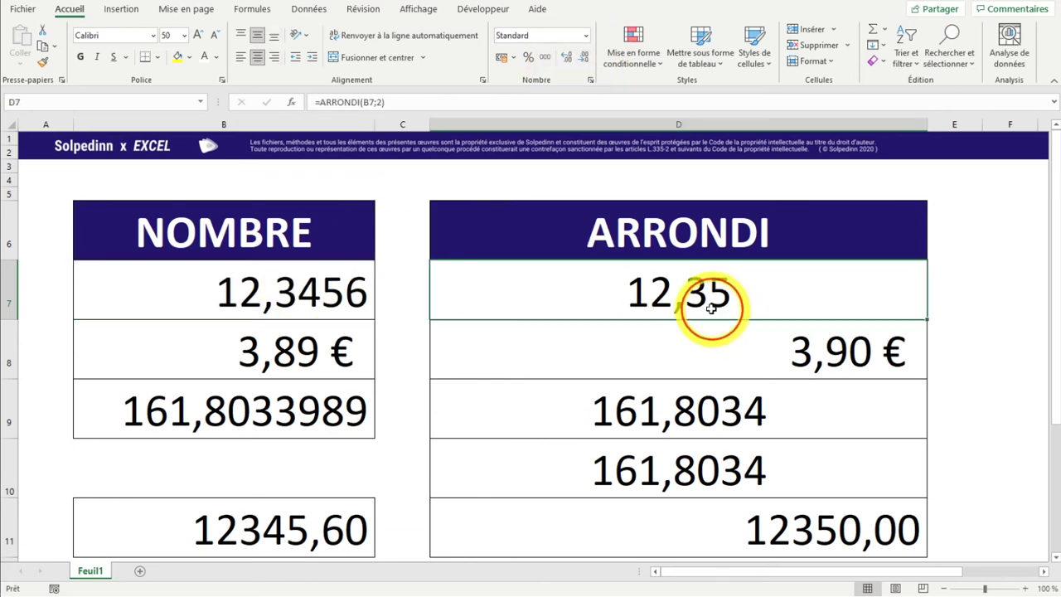
{"action": "triple_click", "coordinate": [567, 59]}
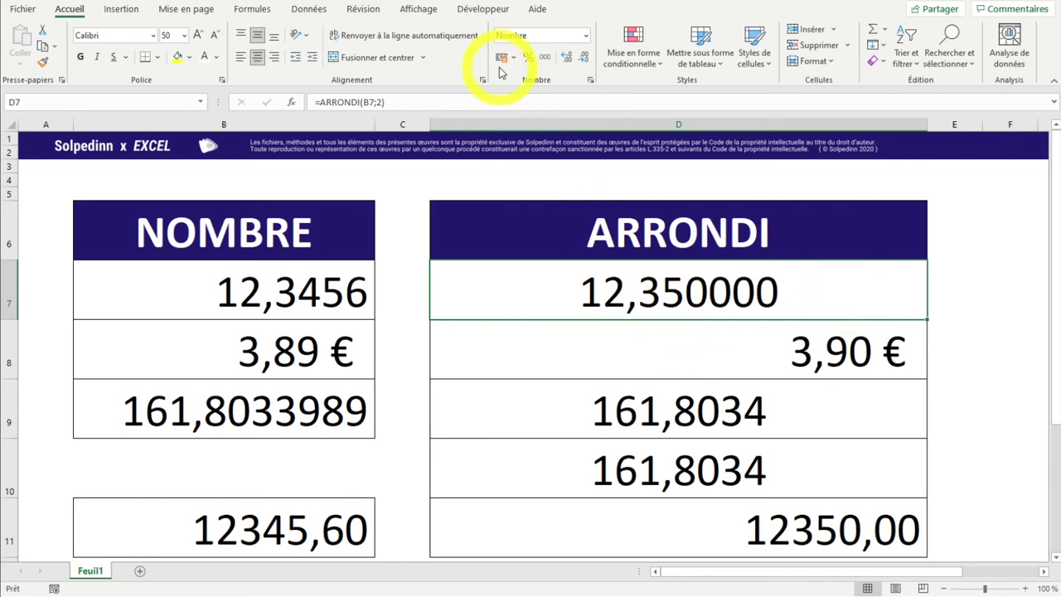
{"action": "left_click", "coordinate": [590, 70]}
{"action": "double_click", "coordinate": [591, 68]}
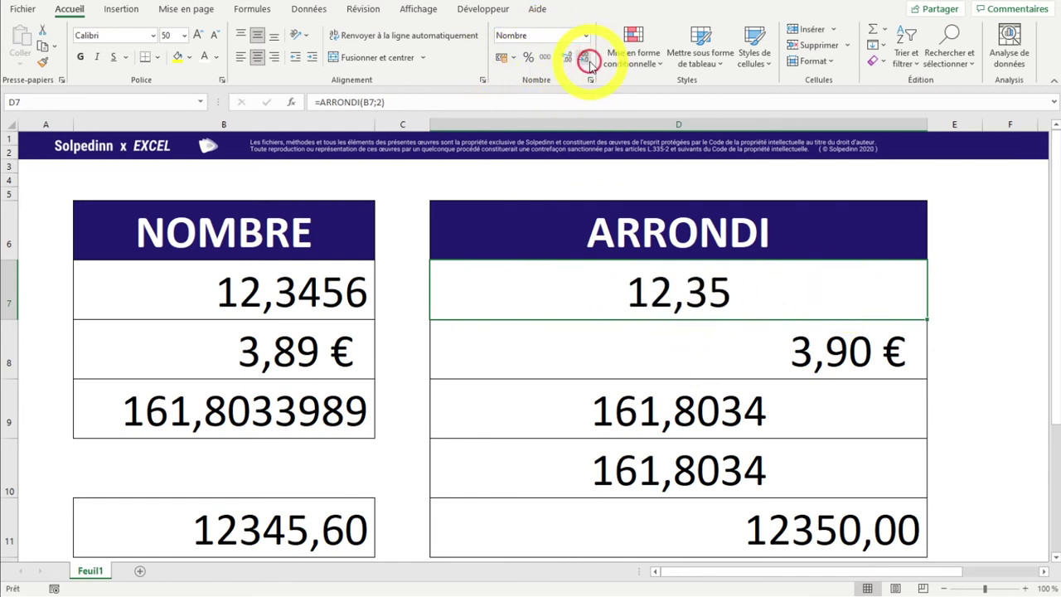
{"action": "left_click", "coordinate": [285, 305]}
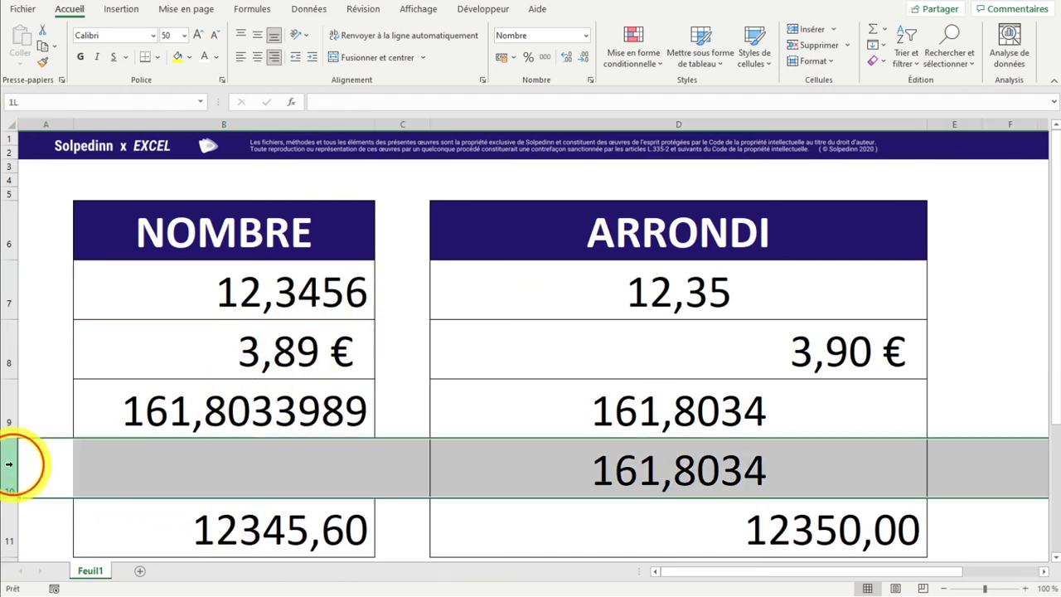
Delete rows 10 and 11, removing the 161,8034 constant and both ×1000 formulas
{"action": "left_click_drag", "start_coordinate": [22, 464], "coordinate": [25, 530]}
{"action": "right_click", "coordinate": [25, 531]}
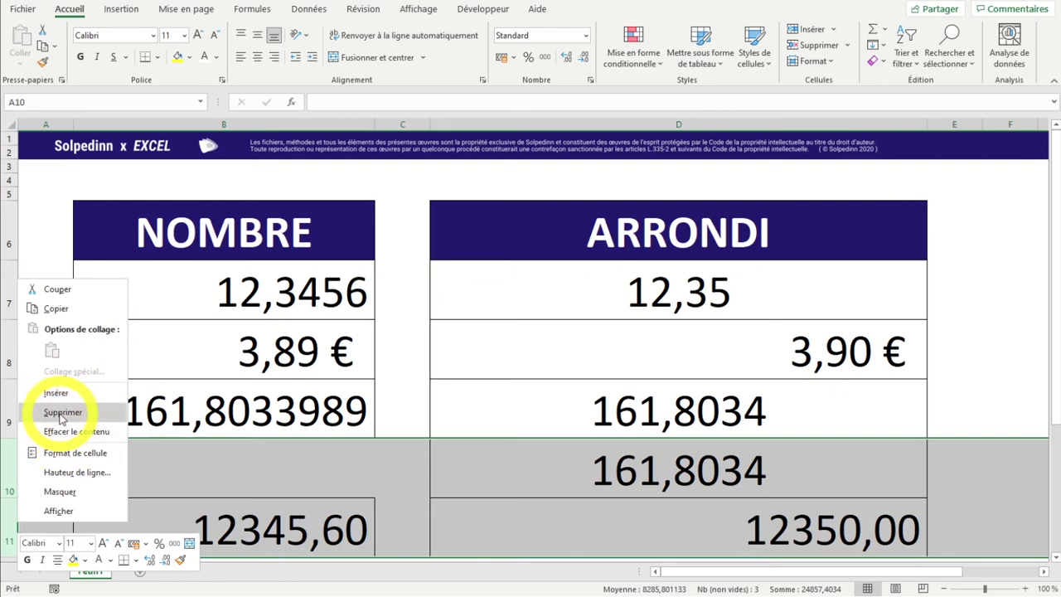
{"action": "left_click", "coordinate": [56, 412]}
Open D7's formula and highlight its decimals argument 2
{"action": "left_click", "coordinate": [639, 407]}
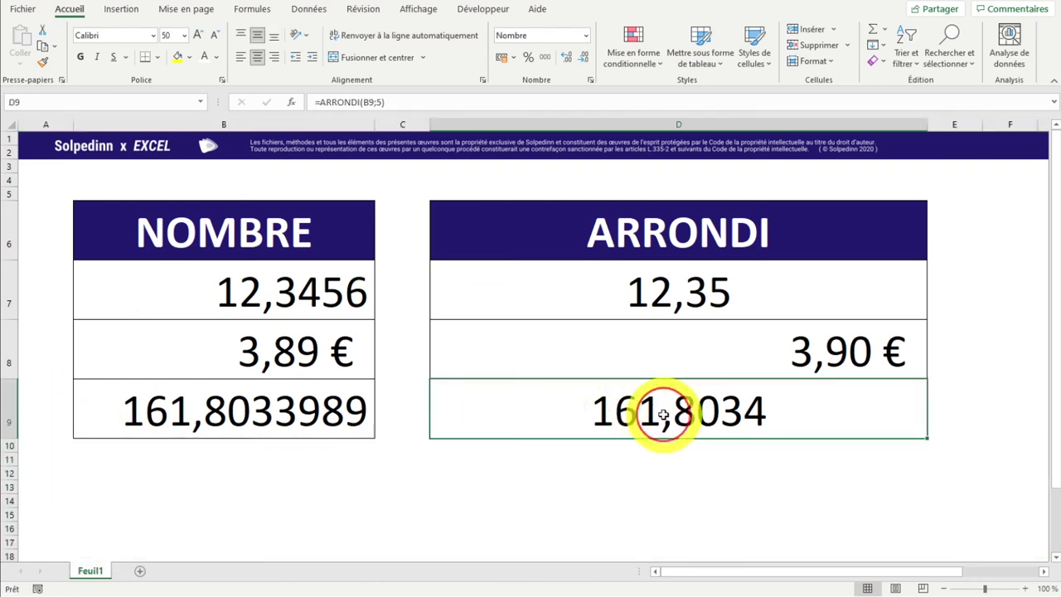
{"action": "double_click", "coordinate": [686, 299]}
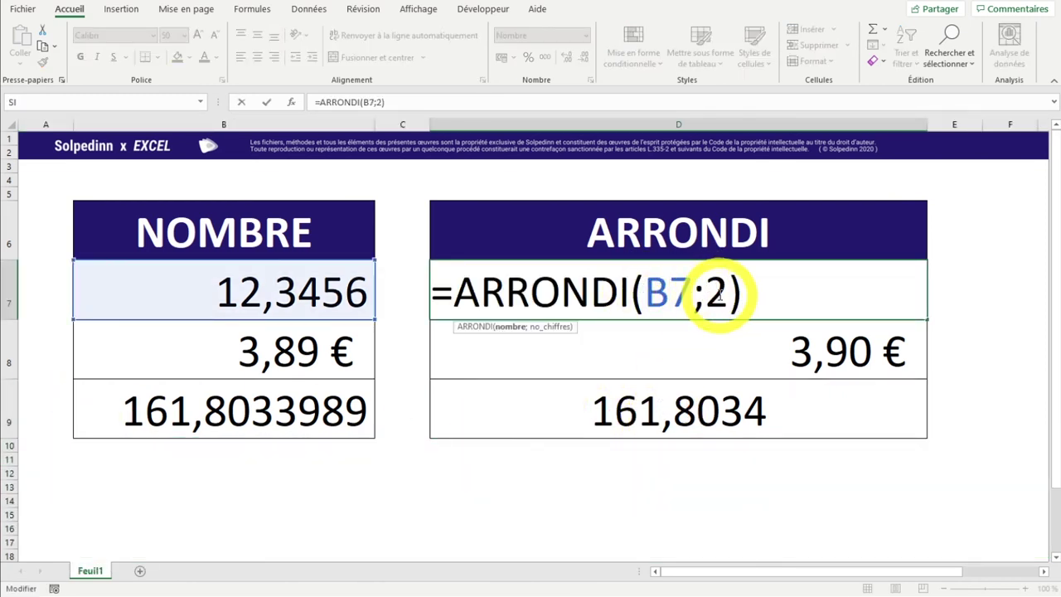
{"action": "left_click_drag", "start_coordinate": [705, 292], "coordinate": [726, 294]}
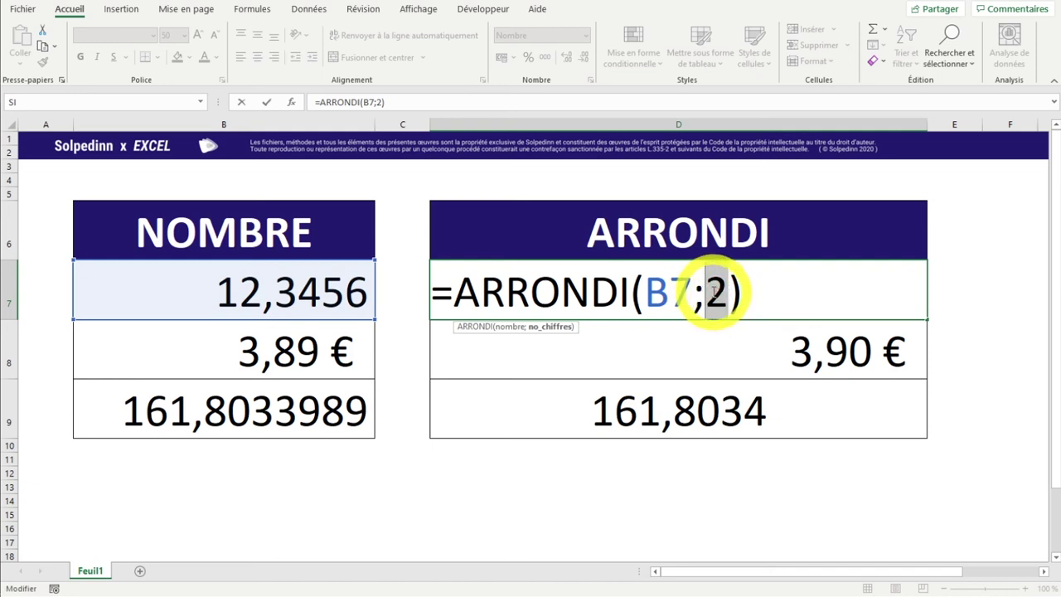
{"action": "left_click_drag", "start_coordinate": [705, 291], "coordinate": [724, 302]}
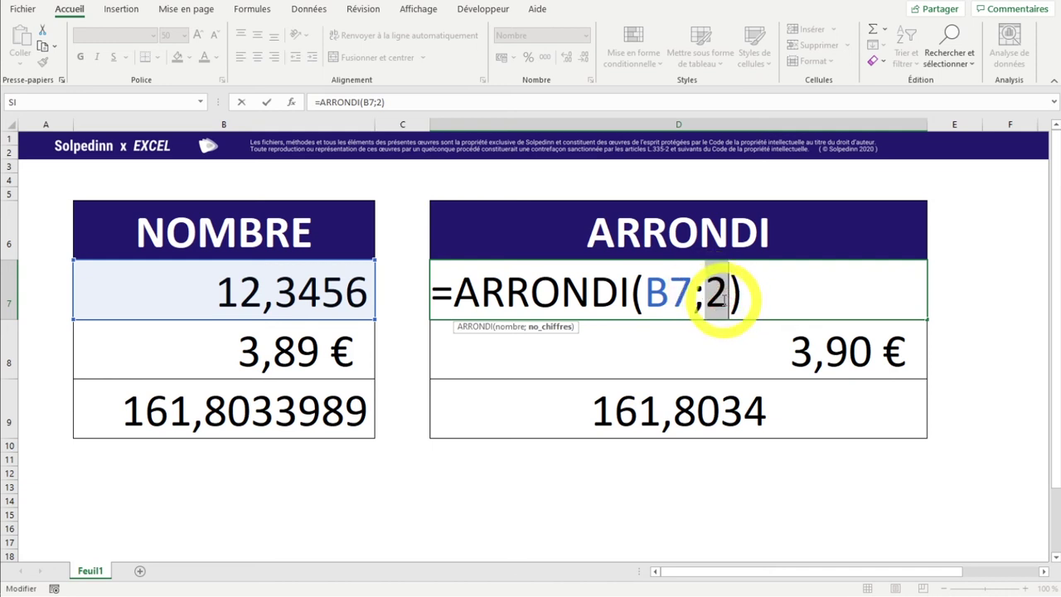
Replace D7's formula with =ARRONDI.INF(B7;3), rounding 12,3456 down
{"action": "key", "text": "Escape"}
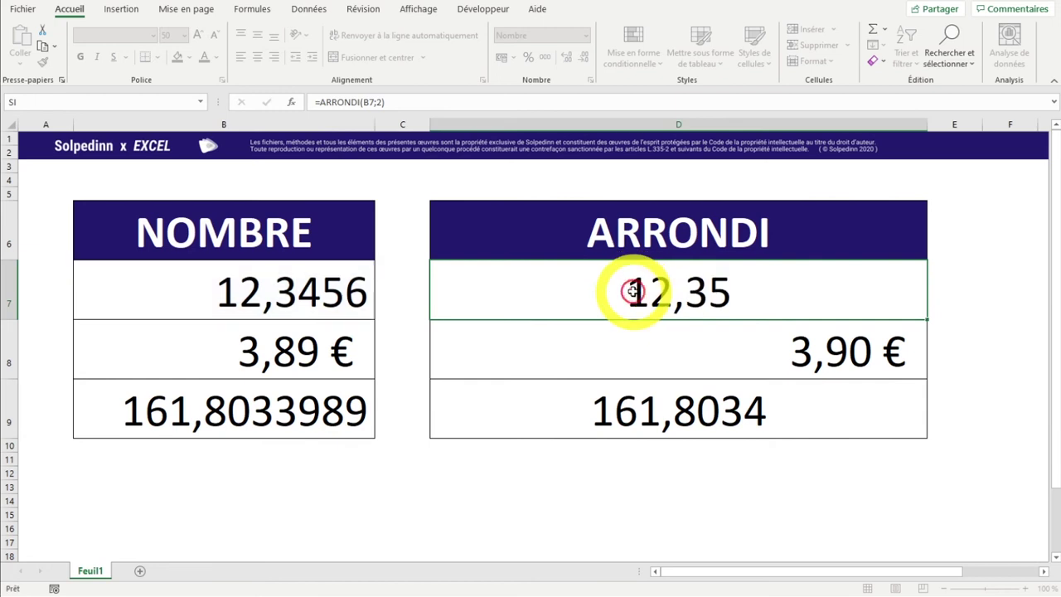
{"action": "type", "text": "="}
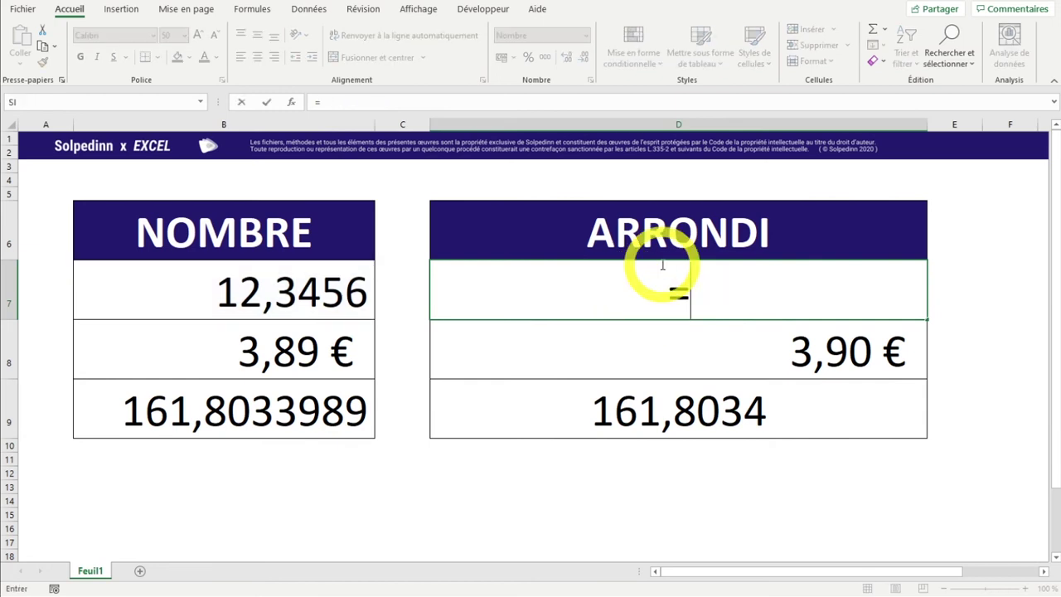
{"action": "type", "text": "ARR"}
{"action": "key", "text": "Down"}
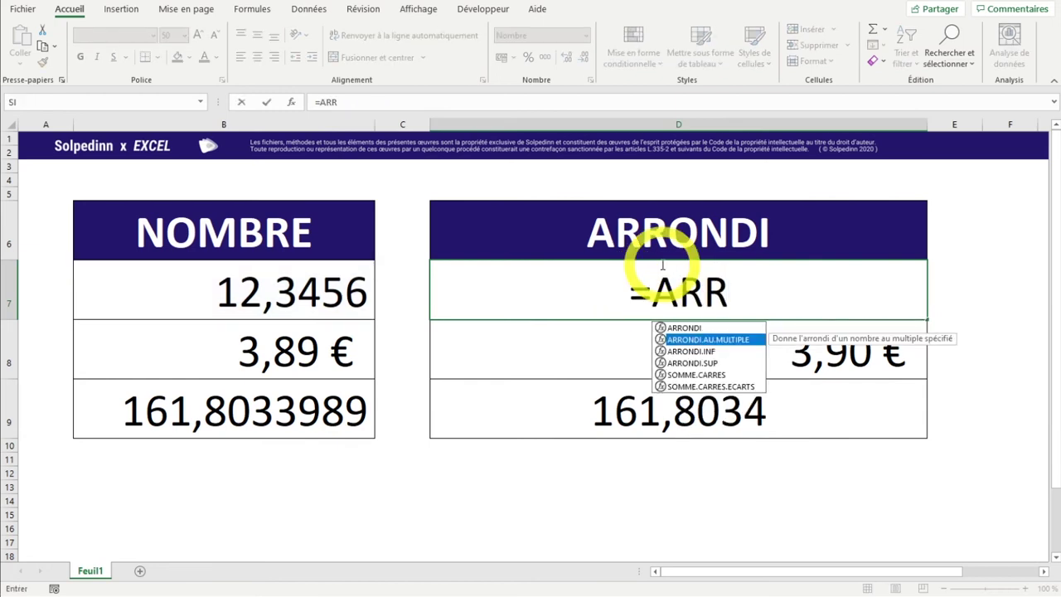
{"action": "key", "text": "Down"}
{"action": "key", "text": "Tab"}
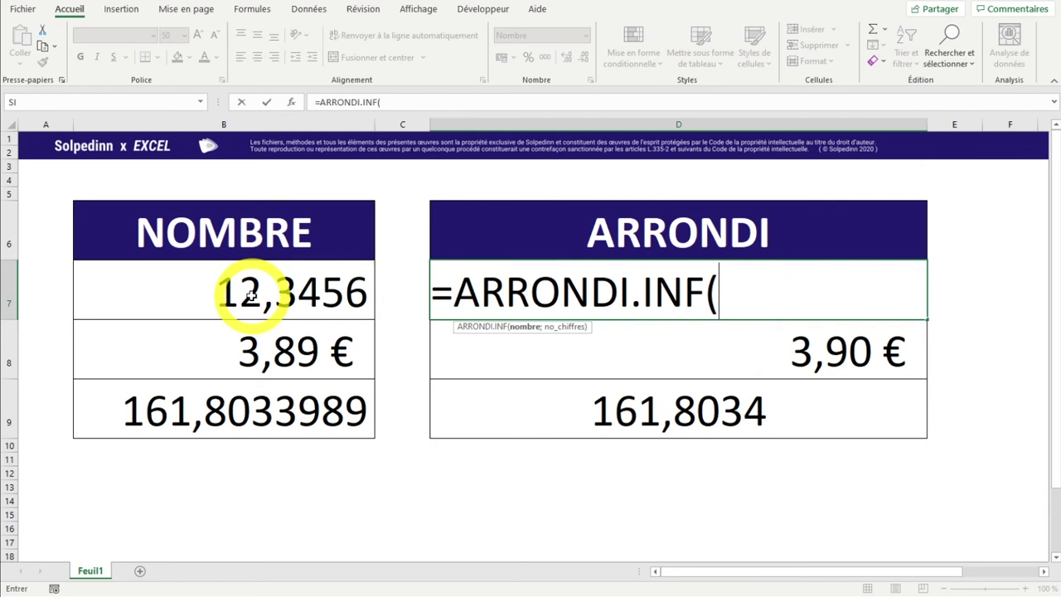
{"action": "left_click", "coordinate": [212, 292]}
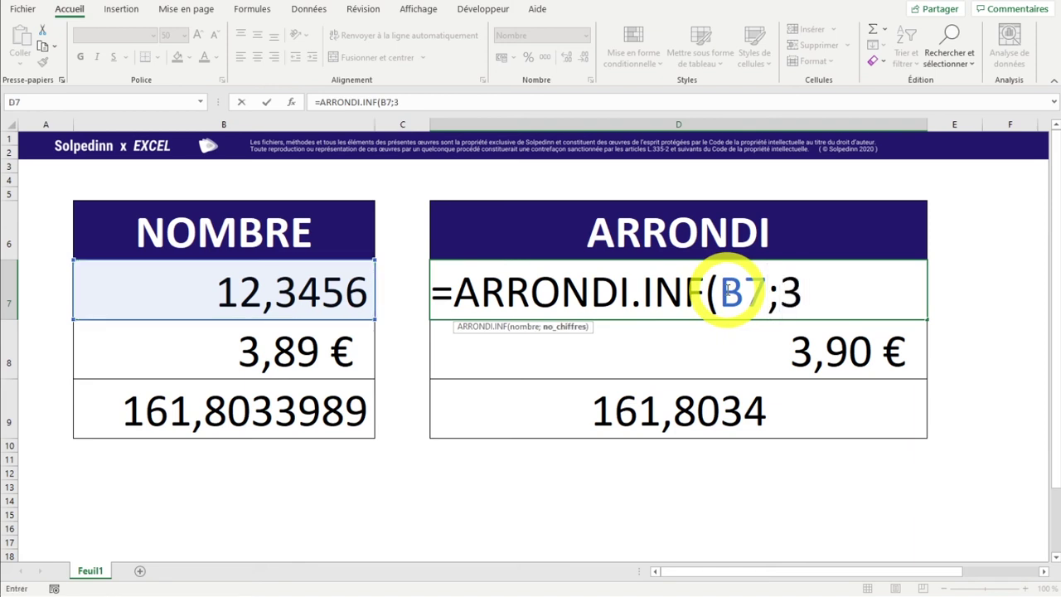
{"action": "type", "text": ")"}
{"action": "key", "text": "Return"}
Check D7's new ARRONDI.INF formula and its 12,345 result
{"action": "left_click", "coordinate": [743, 298]}
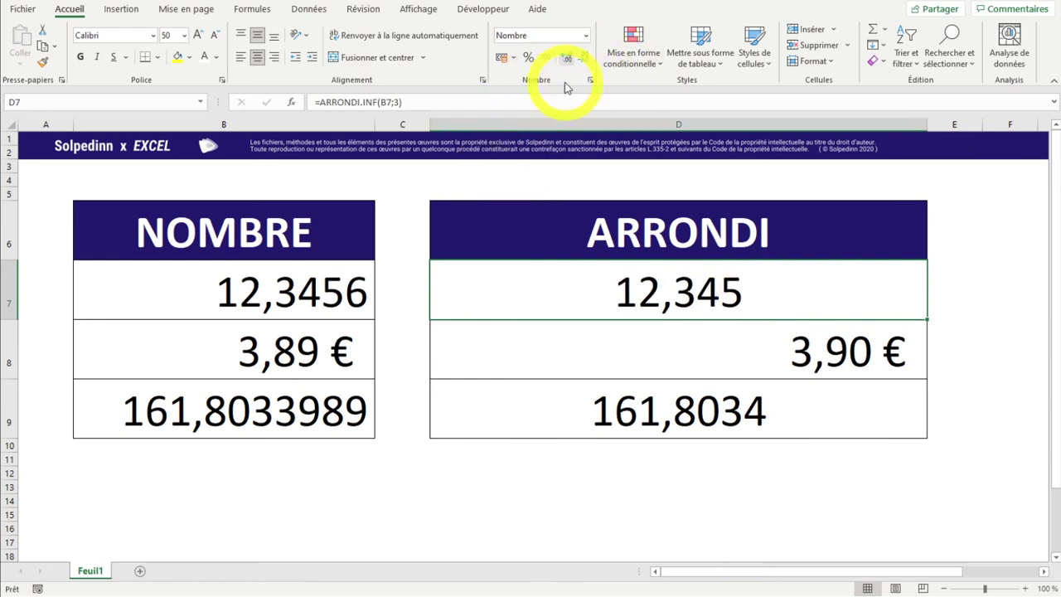
{"action": "double_click", "coordinate": [621, 300]}
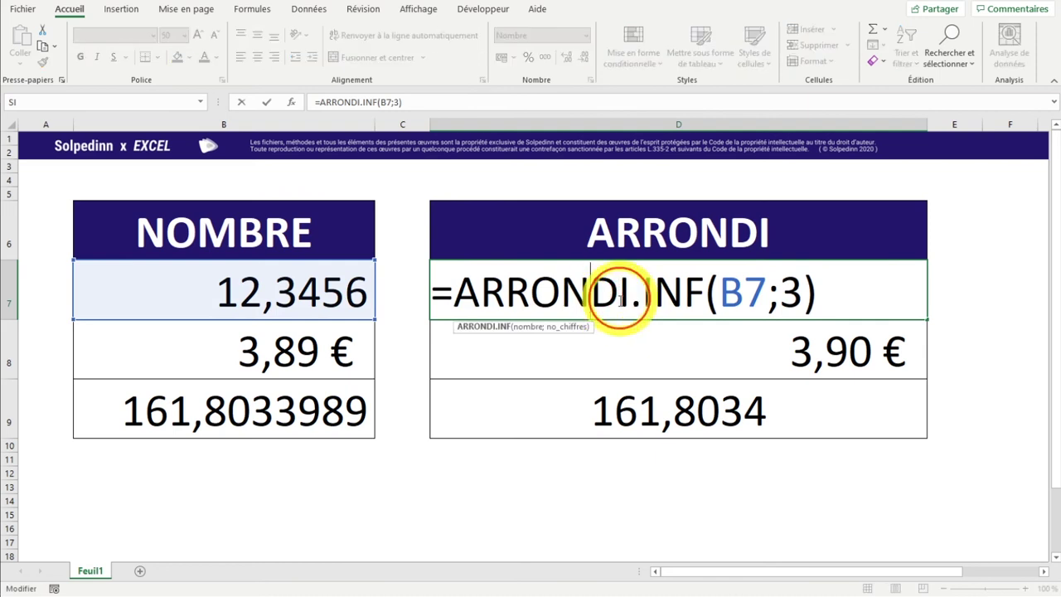
{"action": "left_click", "coordinate": [644, 339]}
{"action": "left_click", "coordinate": [625, 303]}
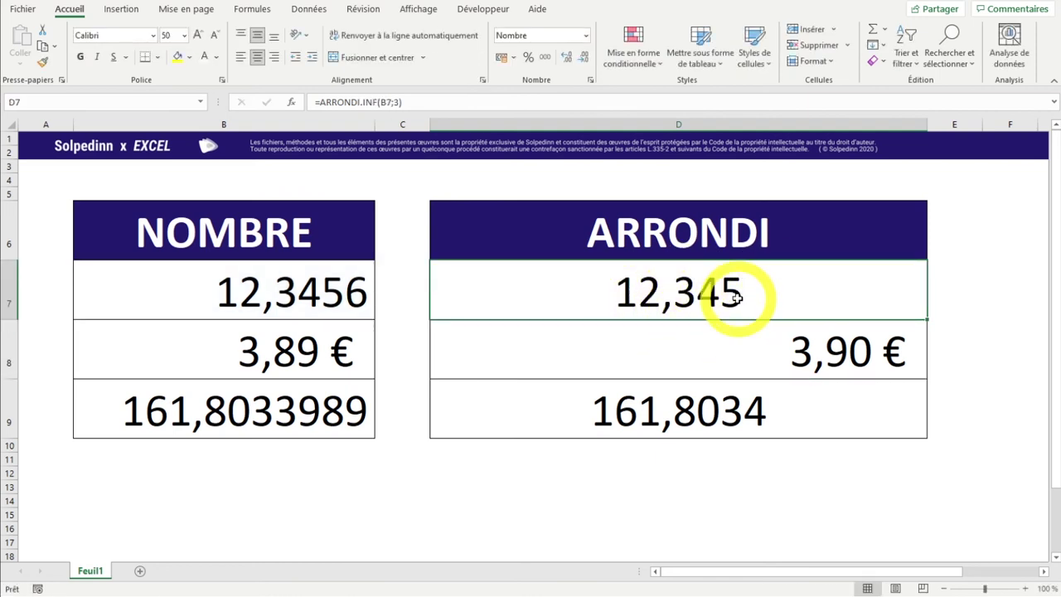
{"action": "double_click", "coordinate": [356, 291]}
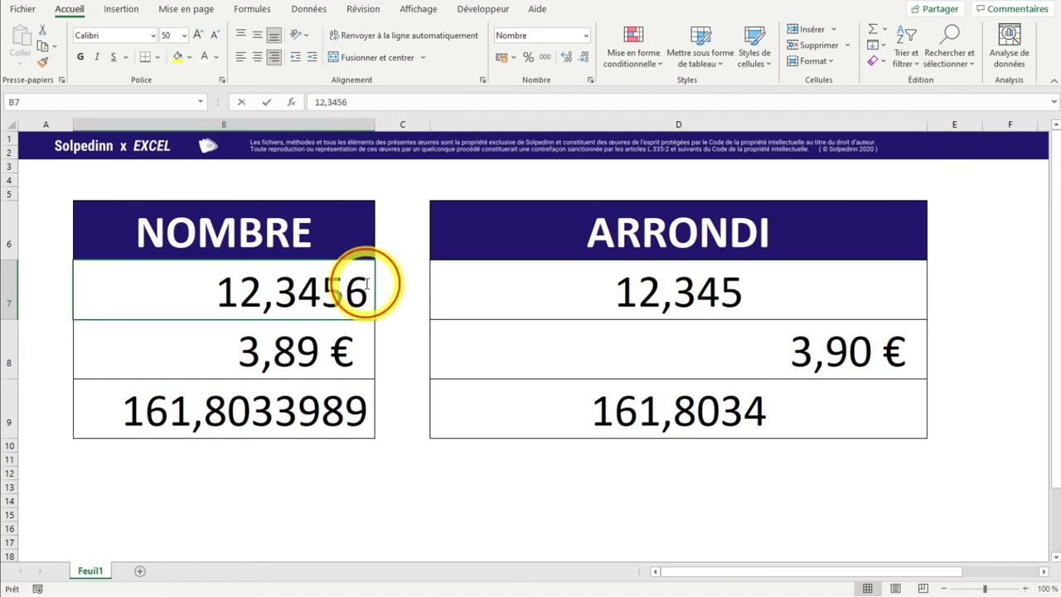
{"action": "left_click_drag", "start_coordinate": [348, 294], "coordinate": [369, 296]}
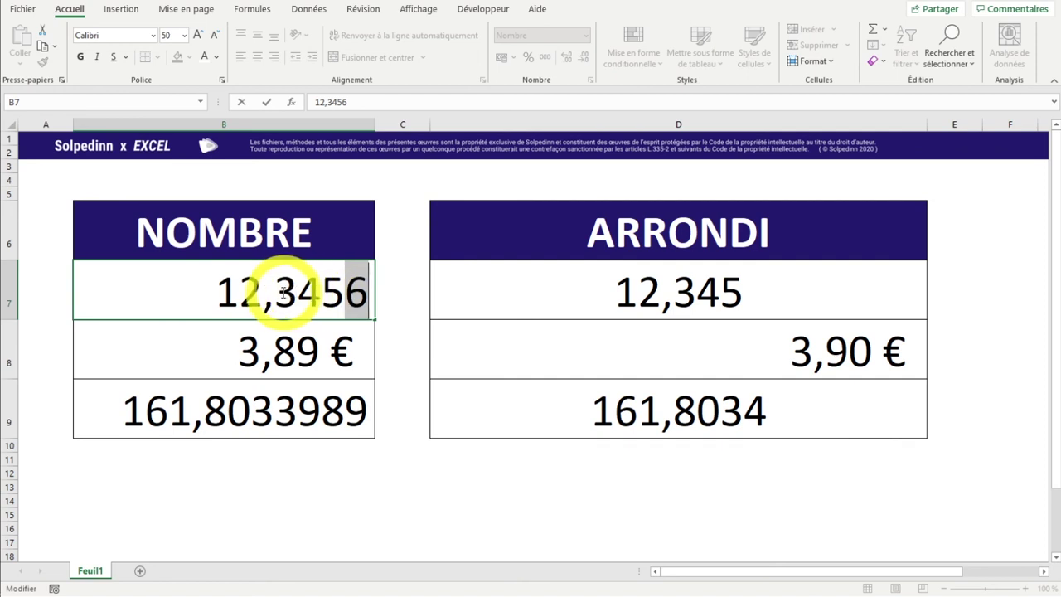
{"action": "left_click_drag", "start_coordinate": [281, 292], "coordinate": [342, 294]}
{"action": "key", "text": "Escape"}
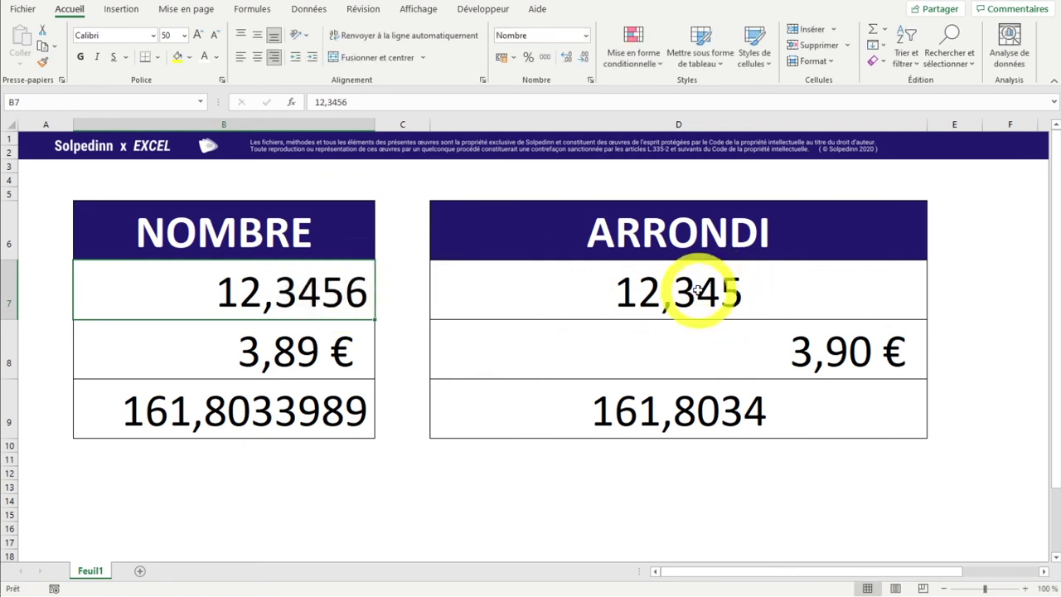
{"action": "double_click", "coordinate": [701, 298]}
{"action": "key", "text": "Escape"}
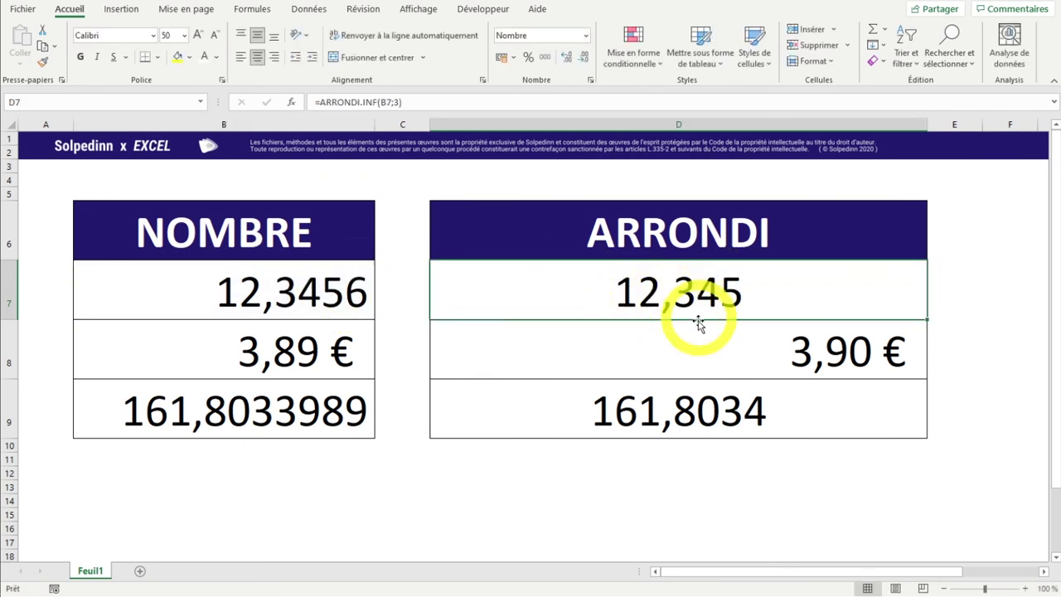
{"action": "double_click", "coordinate": [703, 286]}
{"action": "key", "text": "Escape"}
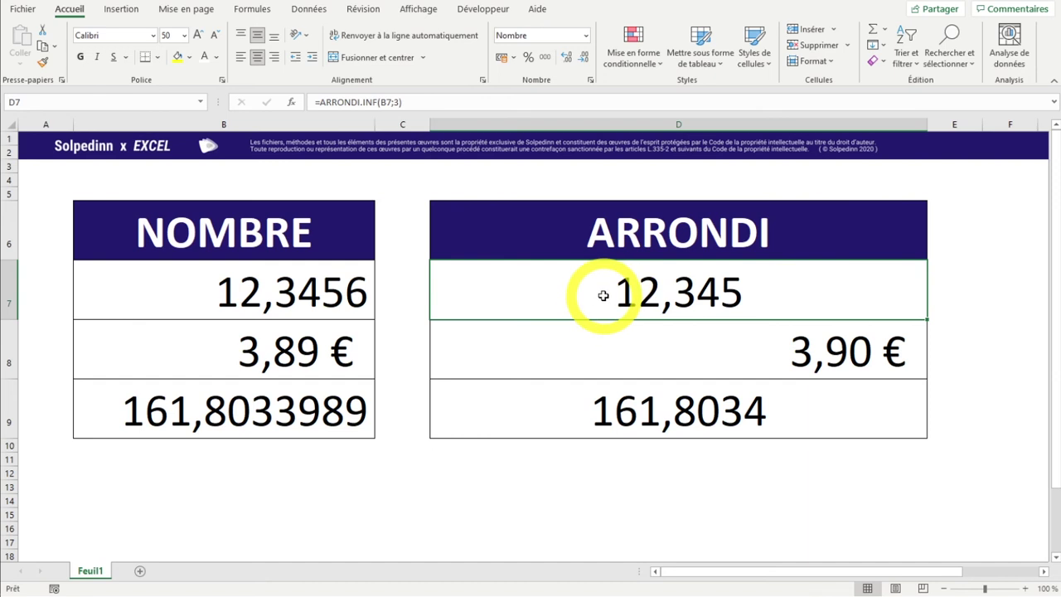
{"action": "double_click", "coordinate": [604, 294]}
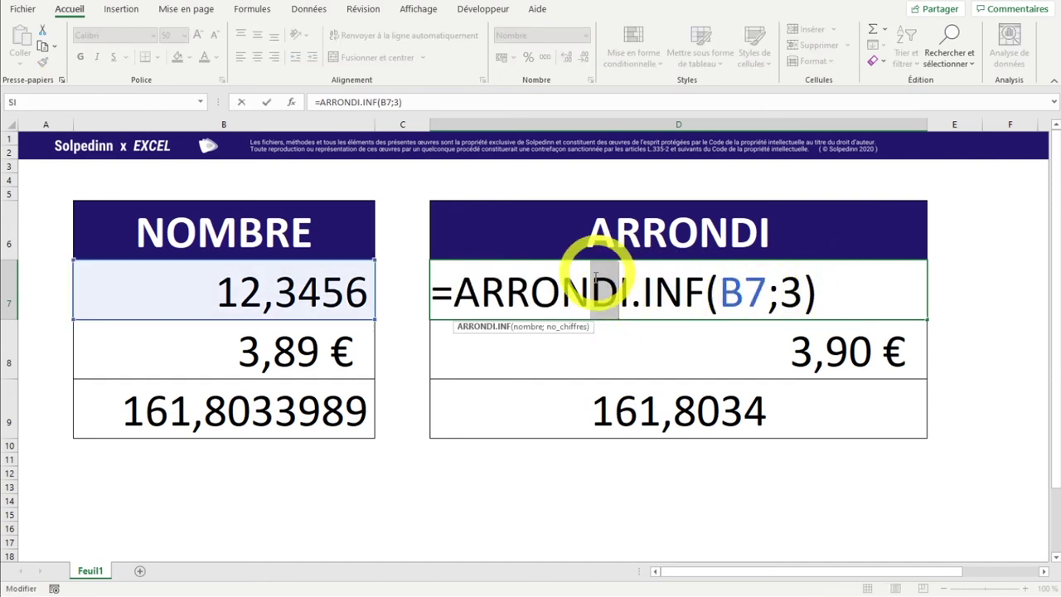
{"action": "left_click", "coordinate": [784, 305]}
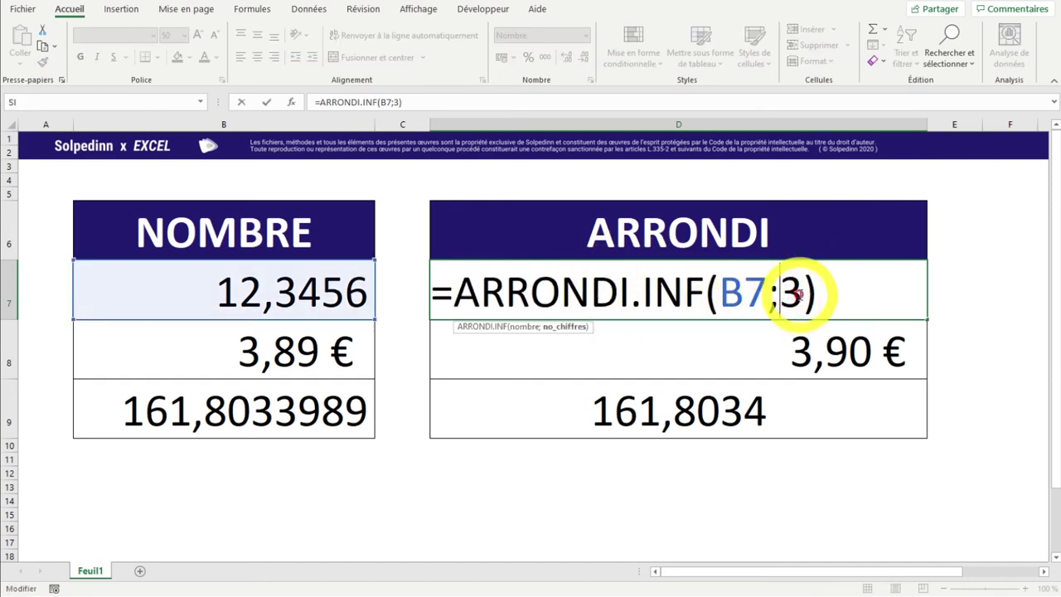
Change D7's formula from ARRONDI.INF to ARRONDI.SUP so it rounds up to 12,346
{"action": "left_click", "coordinate": [796, 292]}
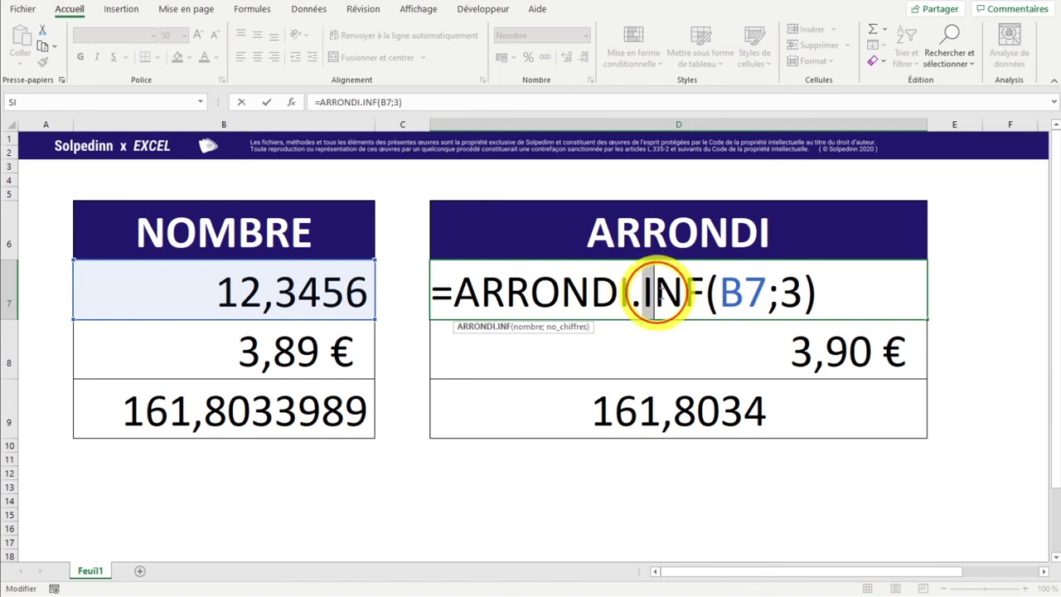
{"action": "type", "text": "S"}
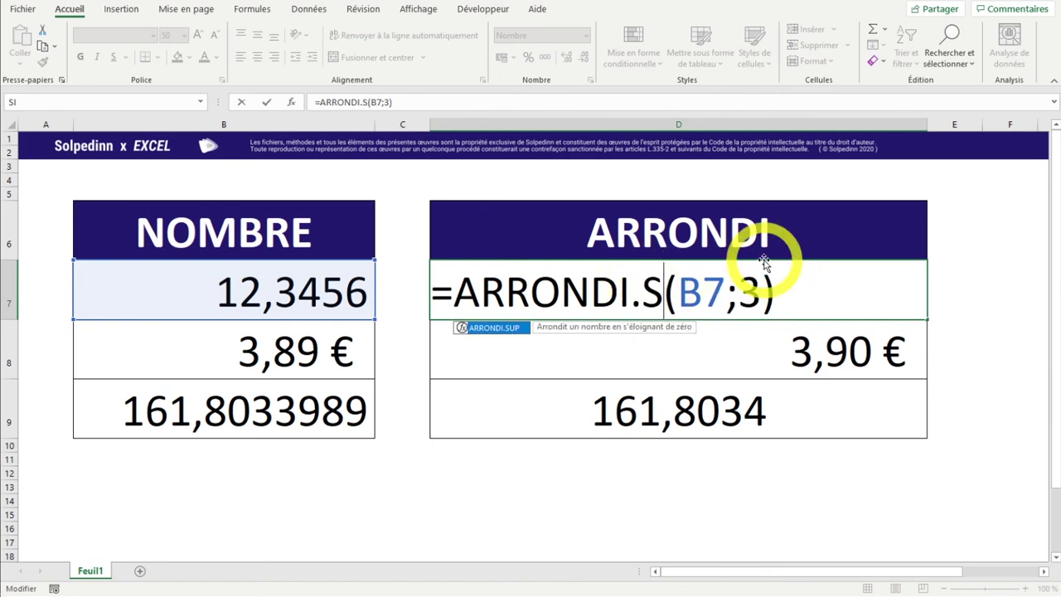
{"action": "type", "text": "UP"}
{"action": "key", "text": "Return"}
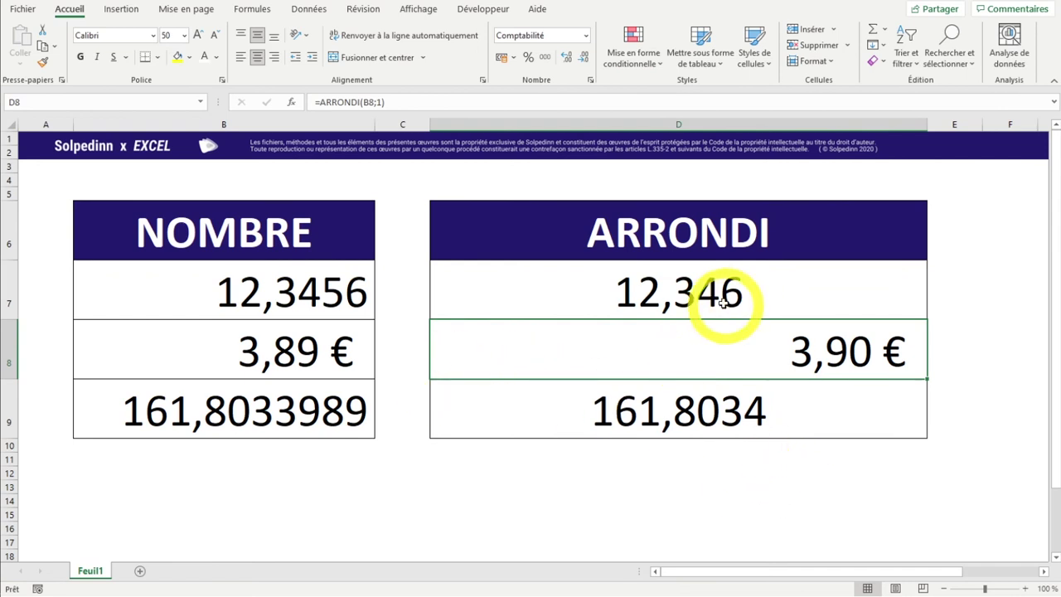
{"action": "left_click", "coordinate": [664, 317]}
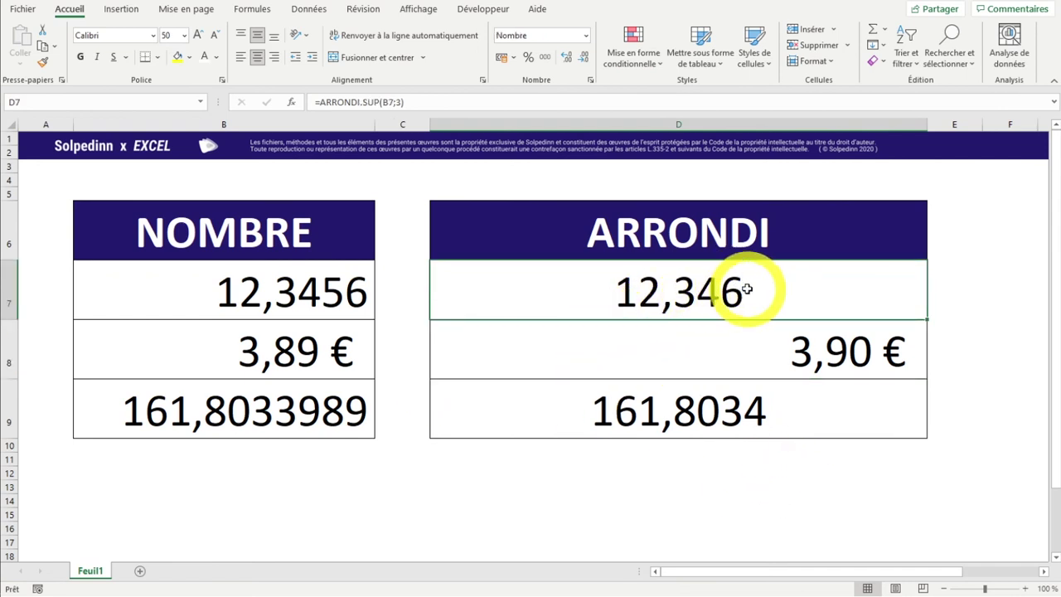
Clear the three ARRONDI results in D7:D9
{"action": "left_click_drag", "start_coordinate": [663, 298], "coordinate": [660, 413]}
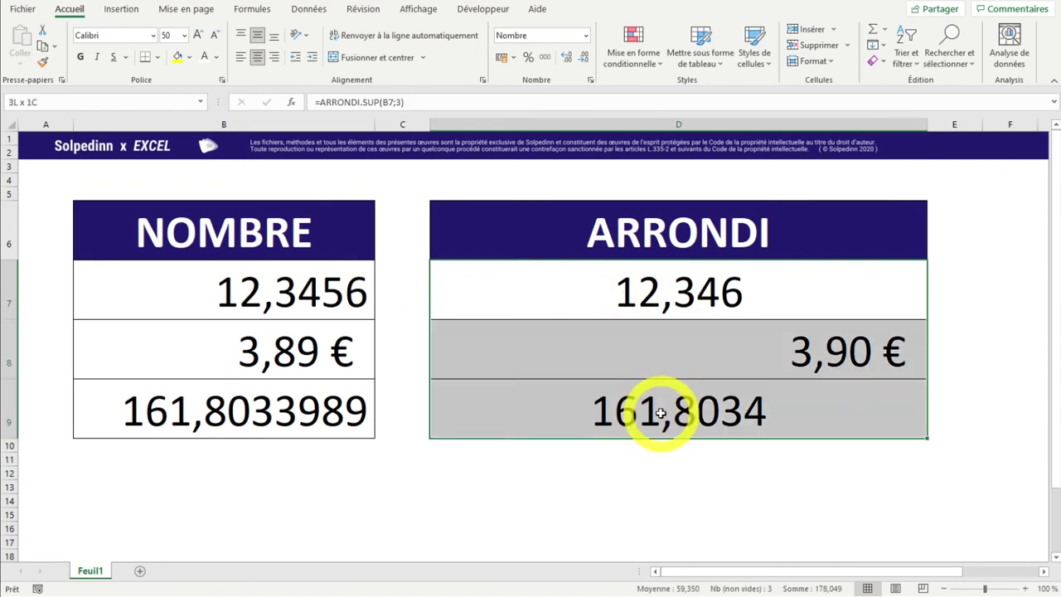
{"action": "key", "text": "Delete"}
{"action": "left_click", "coordinate": [714, 313]}
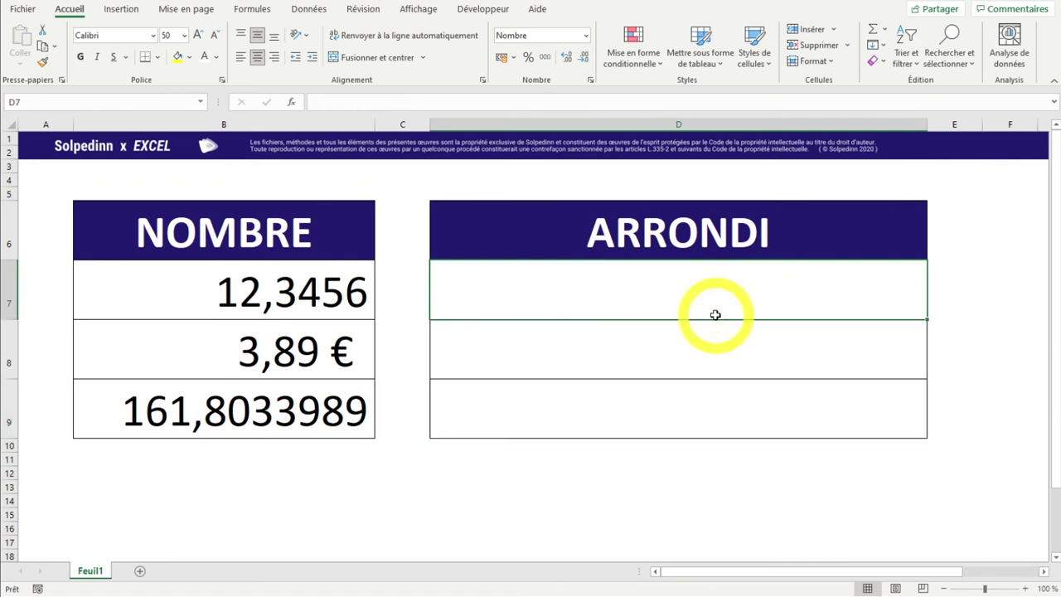
Enter =ARRONDI.AU.MULTIPLE(B7;0,11) in D7 to round 12,3456 to a multiple of 0,11
{"action": "type", "text": "=ARR"}
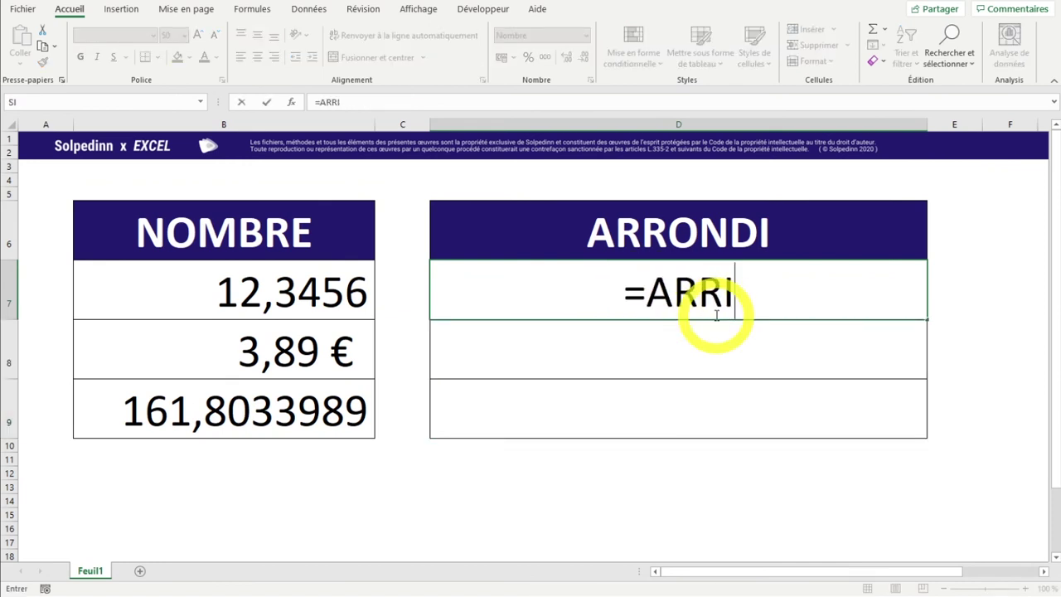
{"action": "key", "text": "Down"}
{"action": "key", "text": "Tab"}
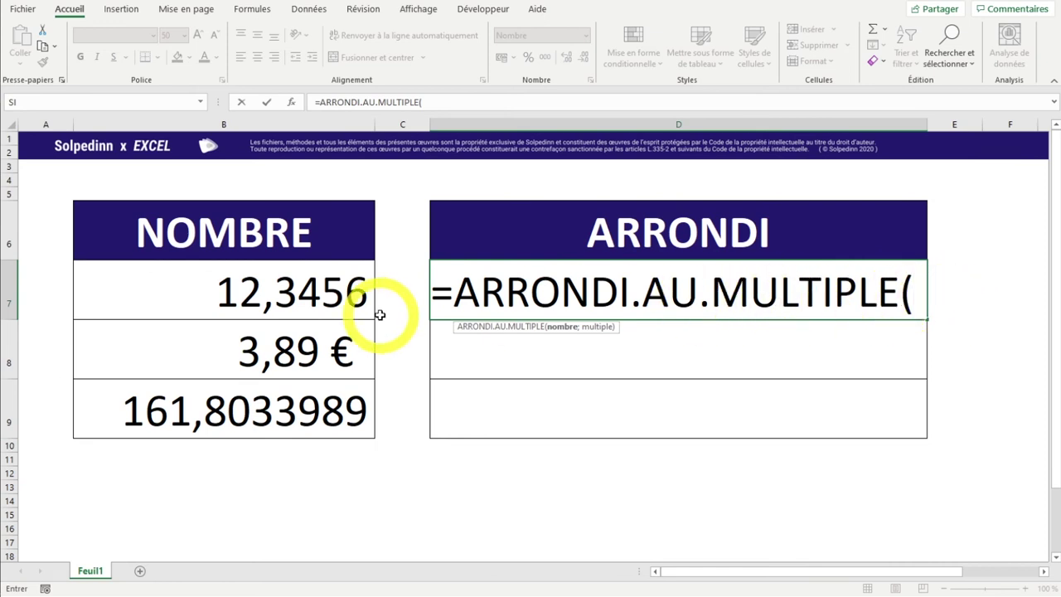
{"action": "left_click", "coordinate": [299, 283]}
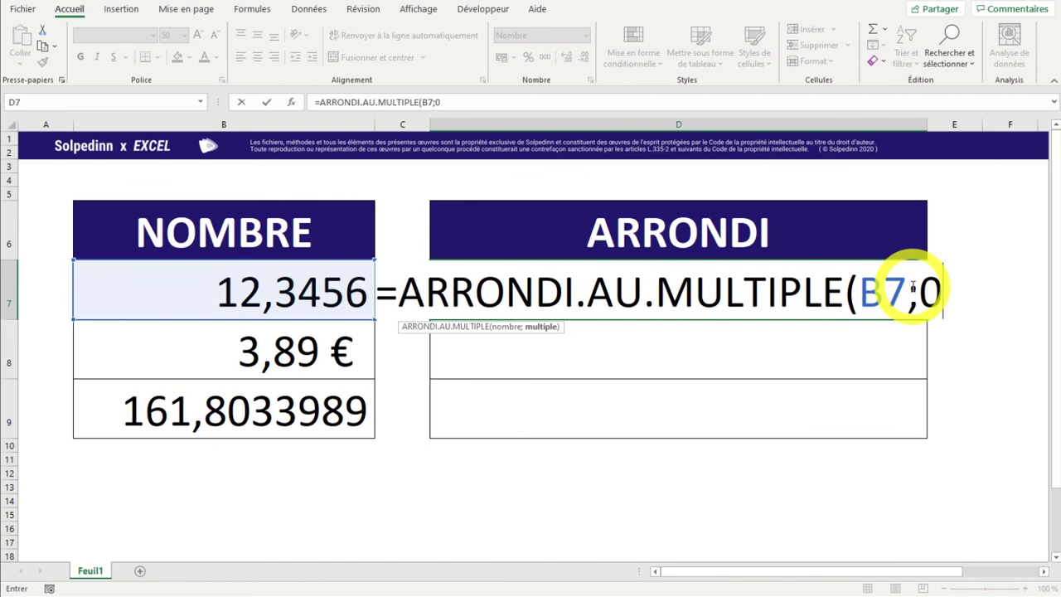
{"action": "type", "text": ",11"}
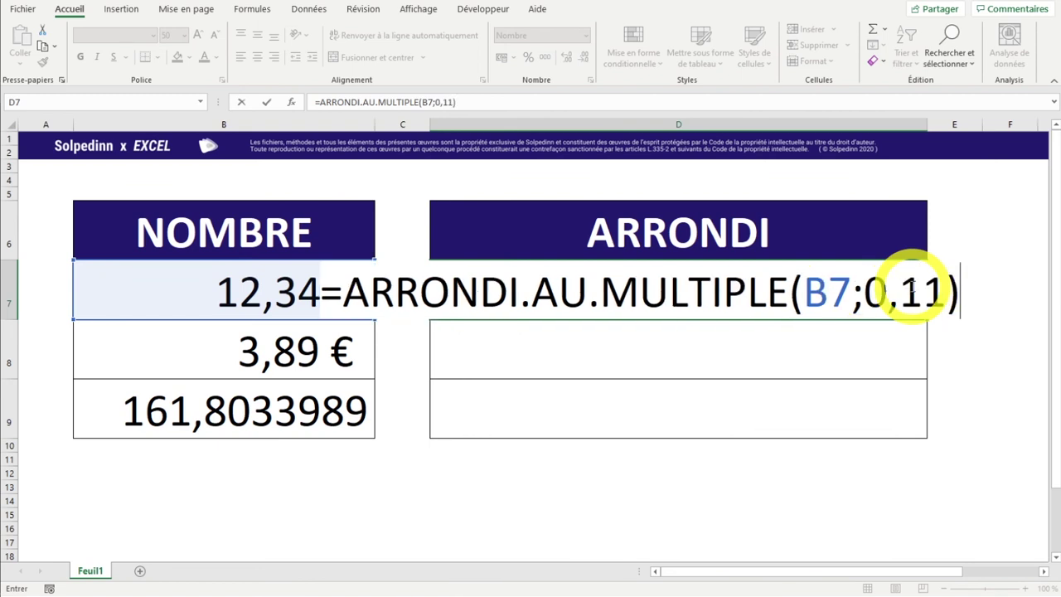
{"action": "key", "text": "Return"}
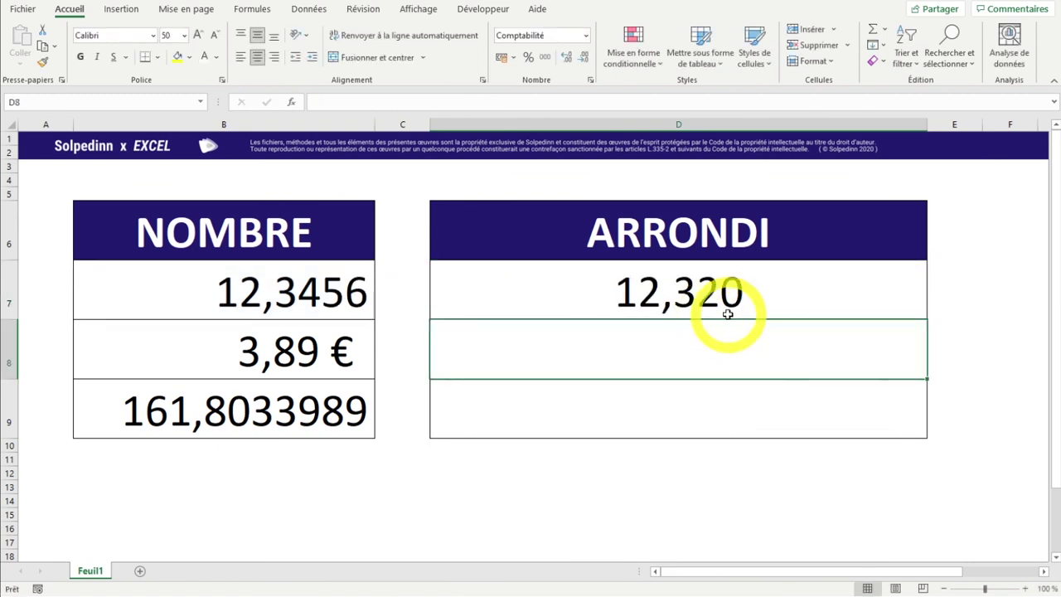
In spare cell E7, widen column E and compute =B7/0,11, giving about 112,233
{"action": "left_click", "coordinate": [775, 306]}
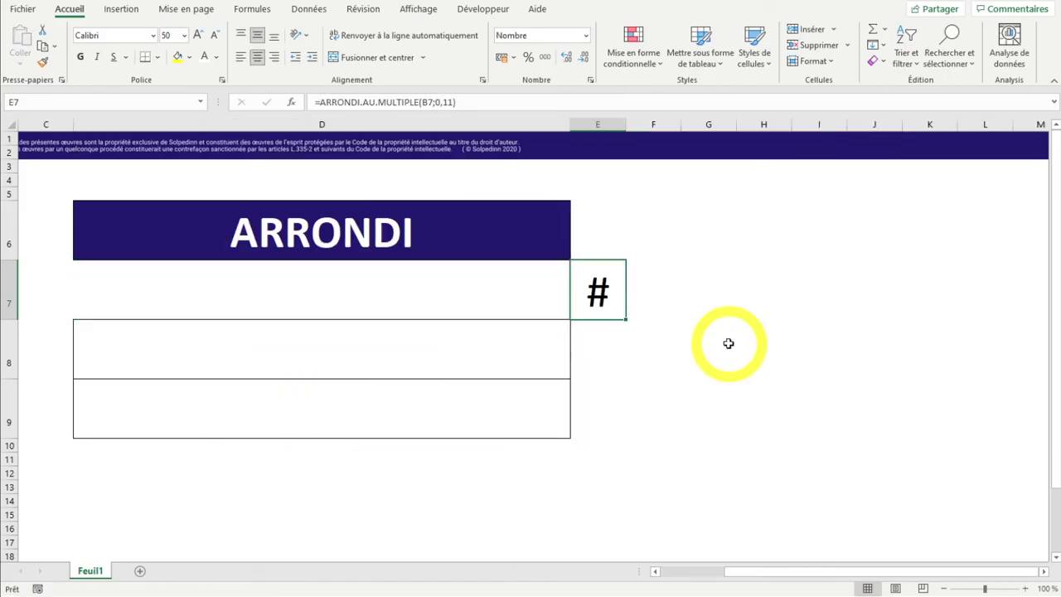
{"action": "type", "text": "=ARRONDI.AU.MULTIPLE(C7;0,11)"}
{"action": "left_click_drag", "start_coordinate": [625, 124], "coordinate": [758, 130]}
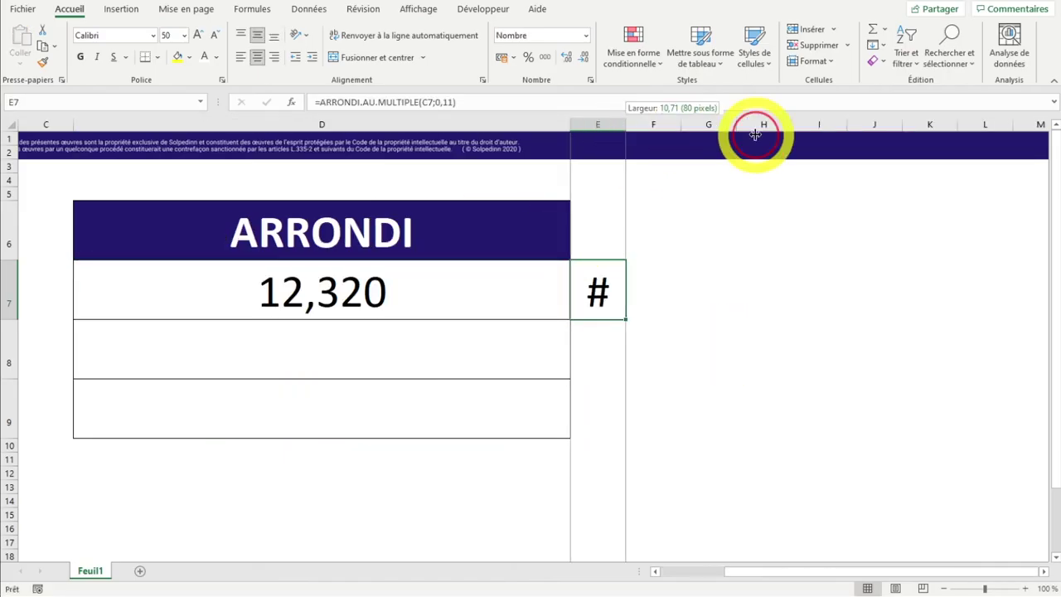
{"action": "type", "text": "="}
{"action": "left_click", "coordinate": [142, 237]}
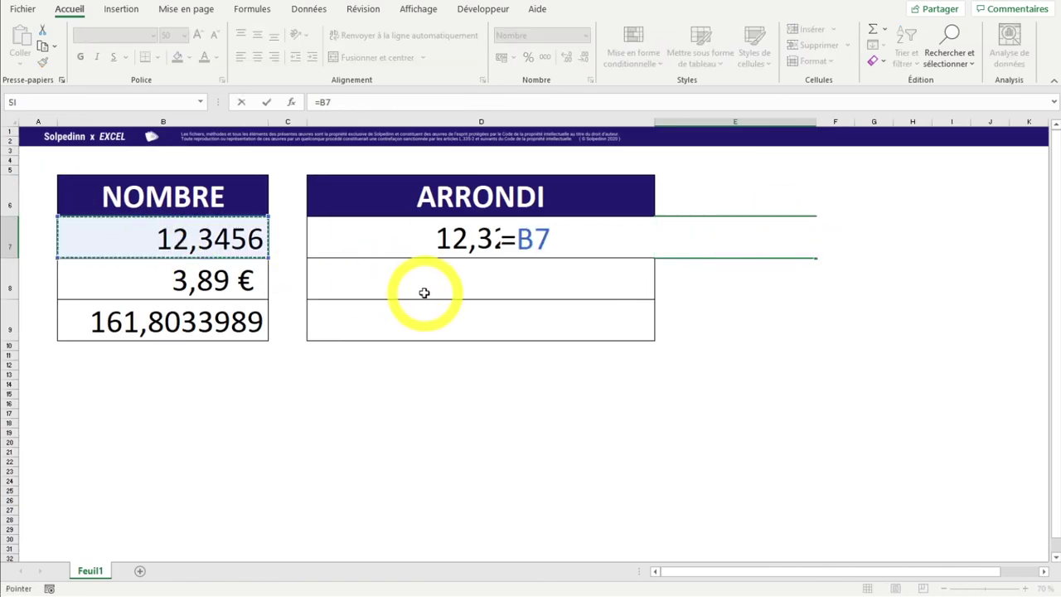
{"action": "type", "text": "1"}
{"action": "key", "text": "Return"}
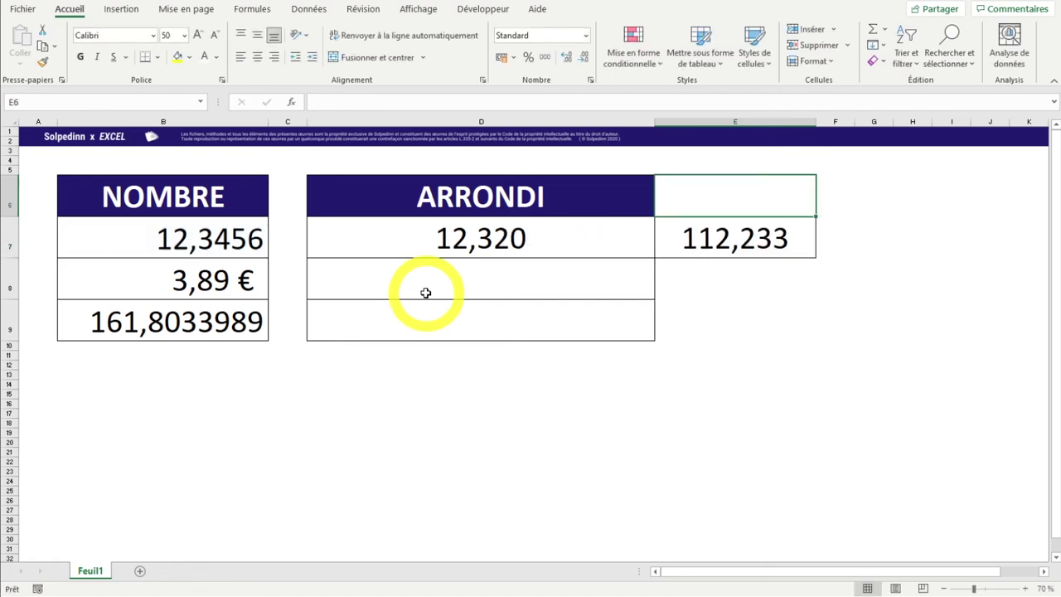
Replace the E7 check with =112*0,11 to confirm it gives 12,320
{"action": "scroll", "coordinate": [828, 205], "scroll_direction": "up", "scroll_amount": 4, "text": "ctrl"}
{"action": "left_click", "coordinate": [737, 350]}
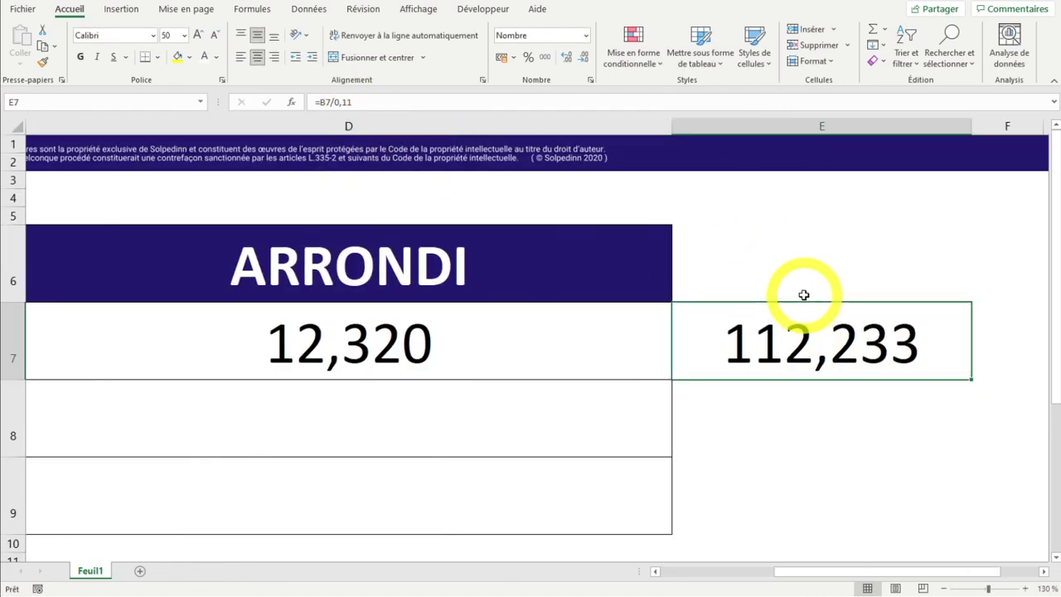
{"action": "double_click", "coordinate": [762, 345]}
{"action": "key", "text": "Escape"}
{"action": "double_click", "coordinate": [779, 358]}
{"action": "key", "text": "Escape"}
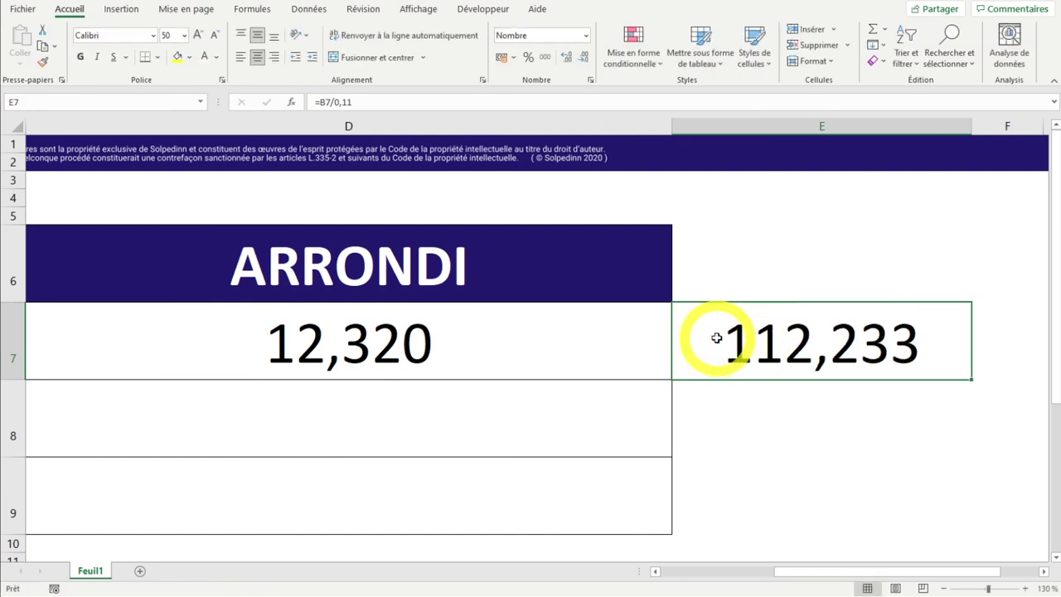
{"action": "type", "text": "="}
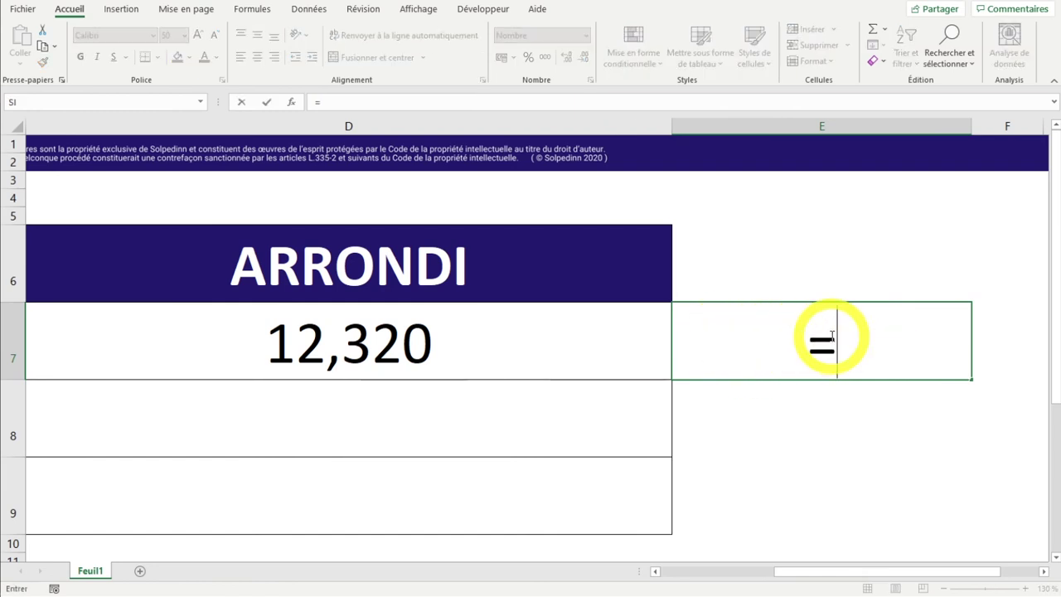
{"action": "type", "text": "112*0,11"}
{"action": "key", "text": "Return"}
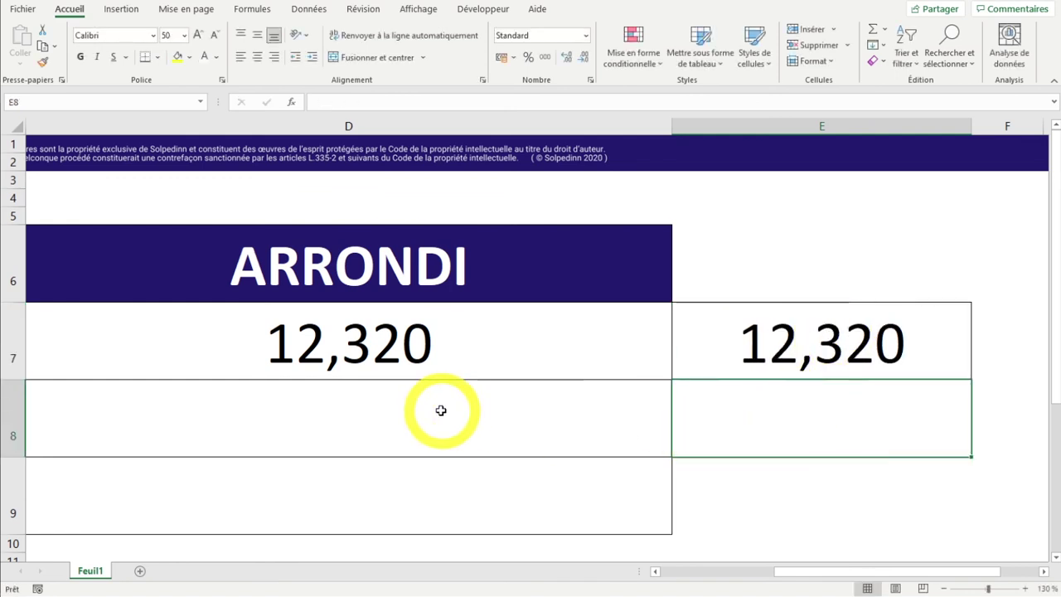
Compare the E7 check with D7's 12,320 result and return to the table
{"action": "left_click", "coordinate": [315, 350]}
{"action": "left_click", "coordinate": [885, 343]}
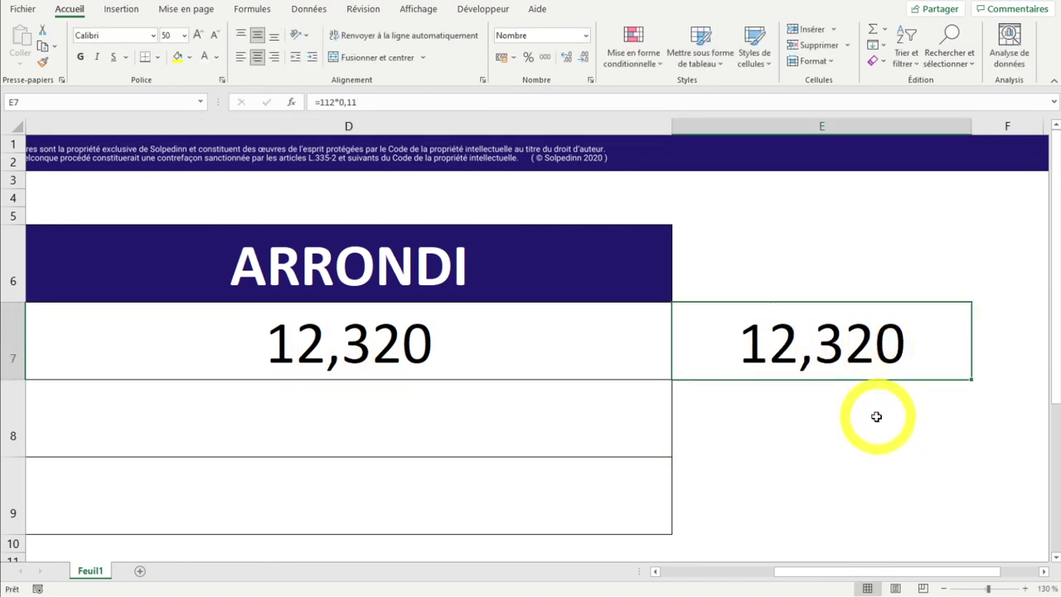
{"action": "key", "text": "Down"}
{"action": "key", "text": "Right"}
{"action": "key", "text": "Up"}
{"action": "key", "text": "Right"}
{"action": "key", "text": "ctrl+c"}
{"action": "key", "text": "Left"}
{"action": "key", "text": "Left"}
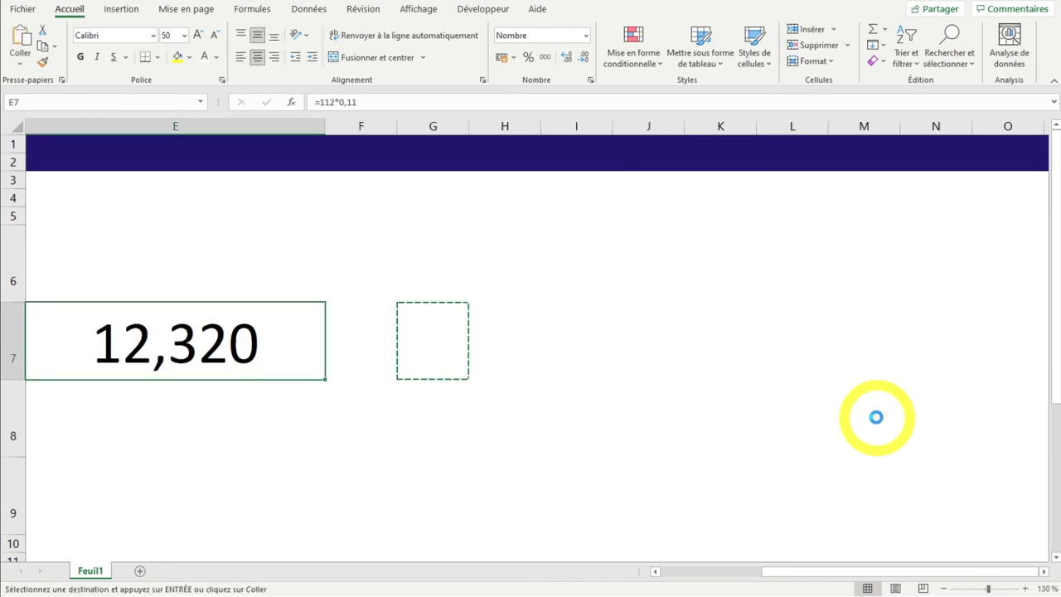
{"action": "key", "text": "Escape"}
{"action": "scroll", "coordinate": [876, 417], "scroll_direction": "left", "scroll_amount": 3}
{"action": "scroll", "coordinate": [734, 370], "scroll_direction": "down", "scroll_amount": 3}
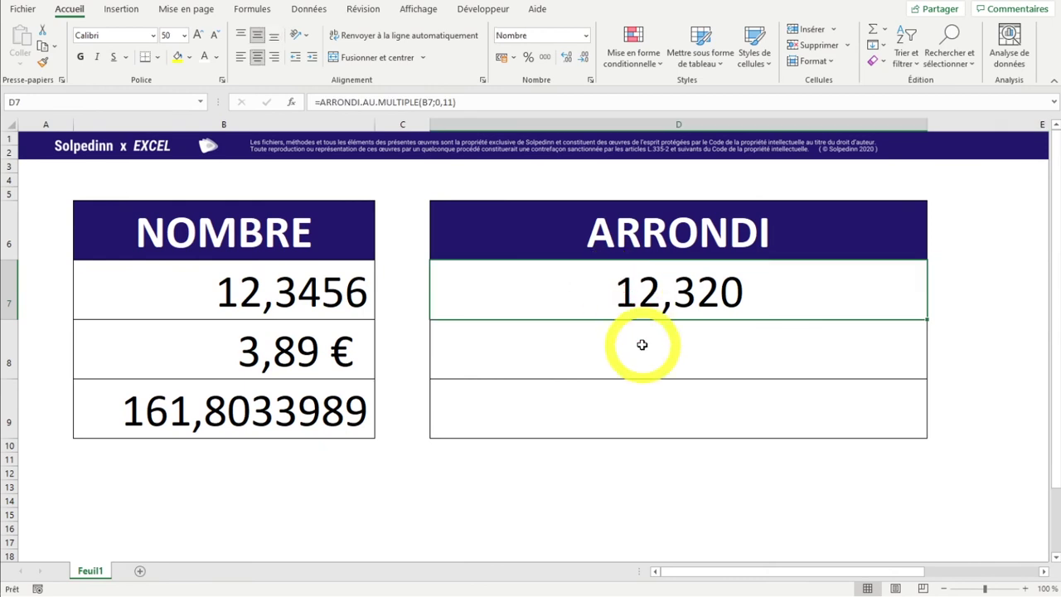
Enter =ARRONDI.AU.MULTIPLE(B8;0,1) in D8, rounding 3,89 € to 3,90 €
{"action": "type", "text": "=AR"}
{"action": "key", "text": "Escape"}
{"action": "left_click", "coordinate": [561, 353]}
{"action": "type", "text": "=ARR"}
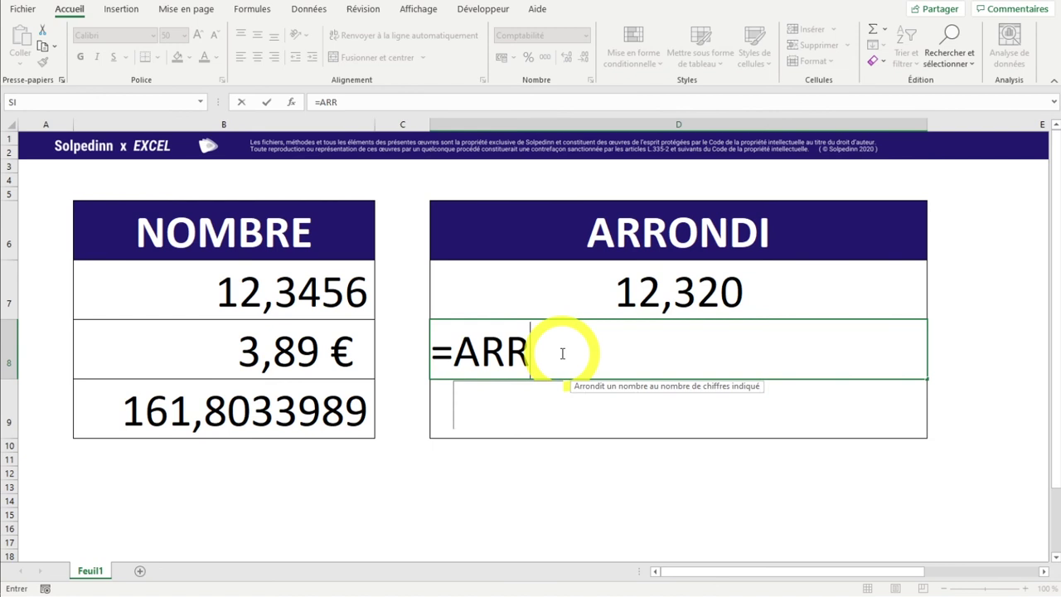
{"action": "type", "text": "ON"}
{"action": "key", "text": "Down"}
{"action": "key", "text": "Tab"}
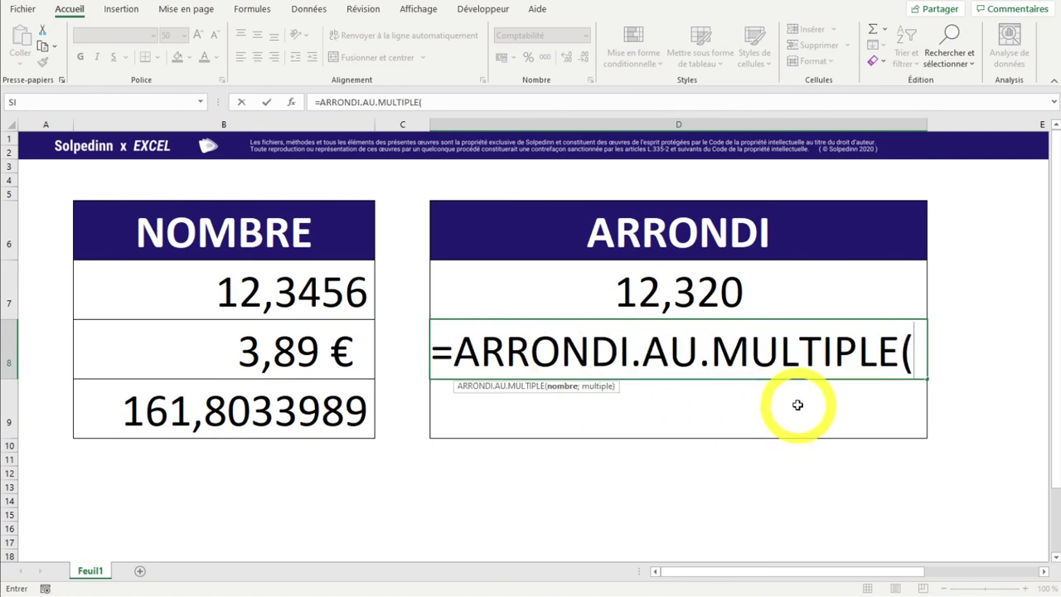
{"action": "left_click", "coordinate": [242, 366]}
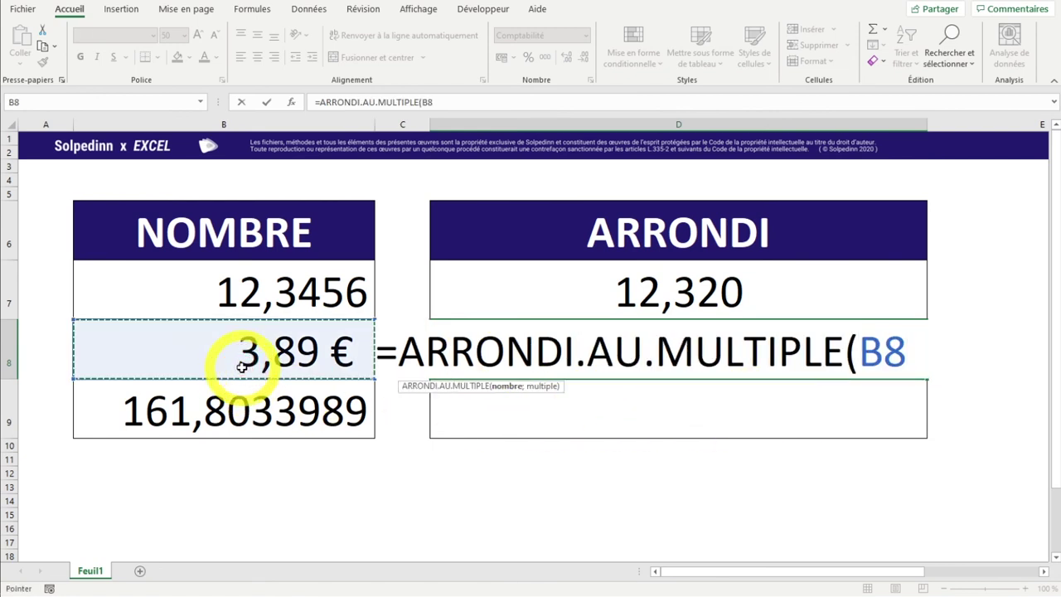
{"action": "type", "text": ";0,1"}
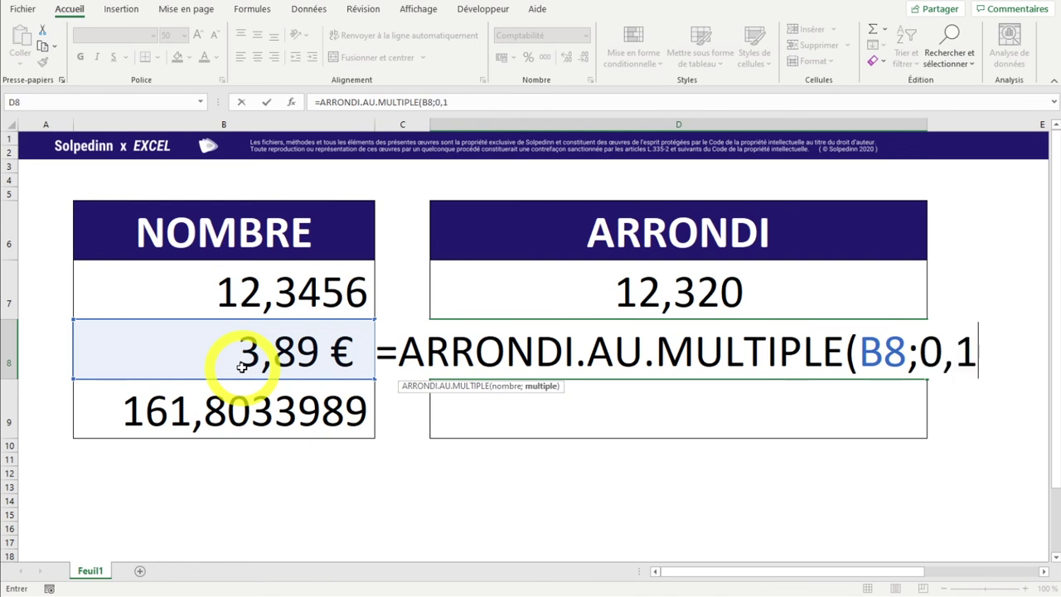
{"action": "key", "text": "Return"}
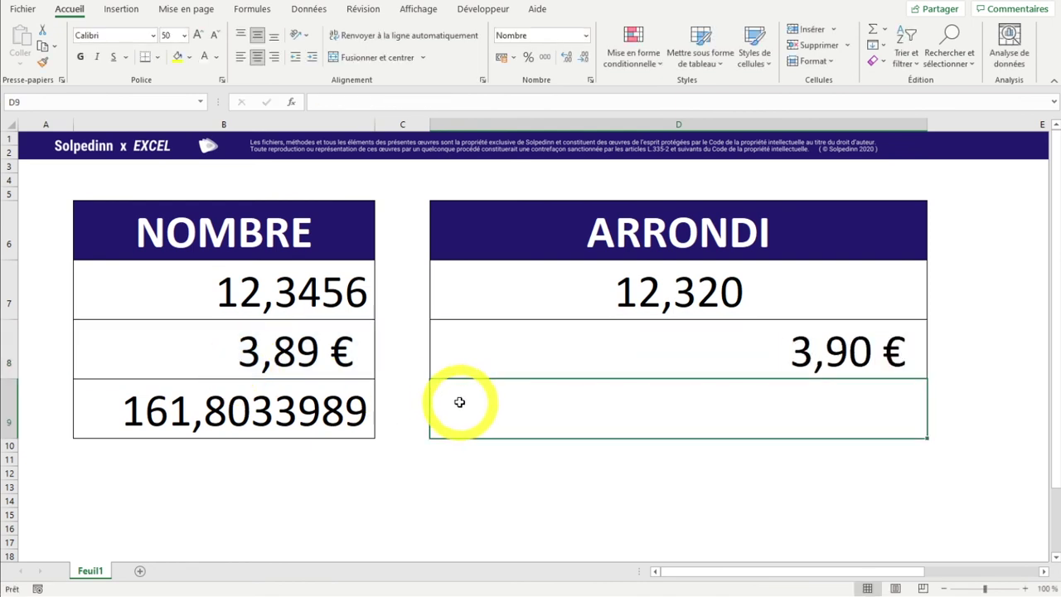
Replace D8's formula with =ARRONDI(B8;1), which also gives 3,90 €
{"action": "left_click", "coordinate": [737, 353]}
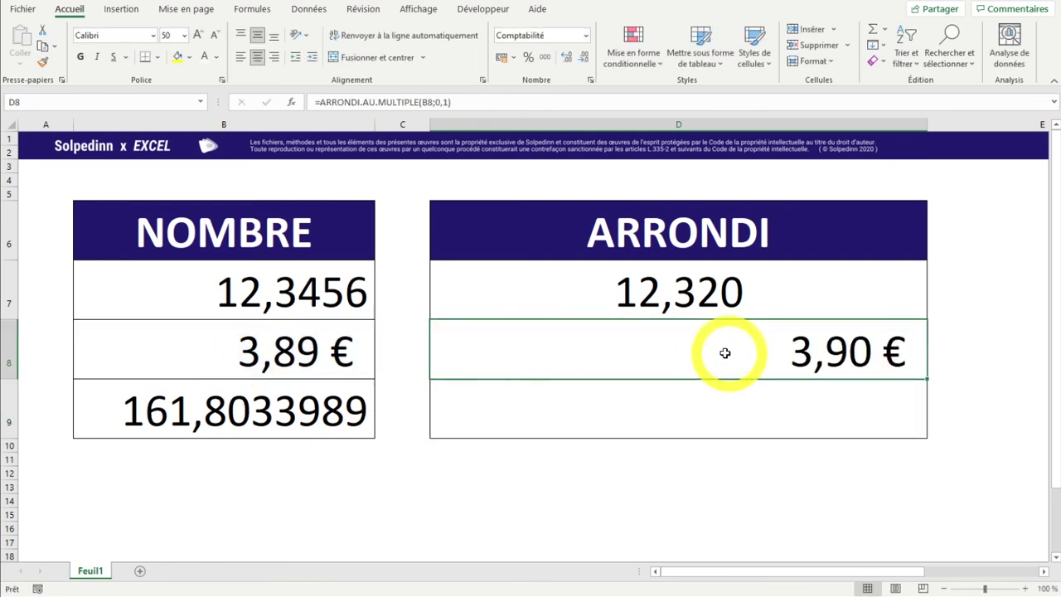
{"action": "type", "text": "=ARRON"}
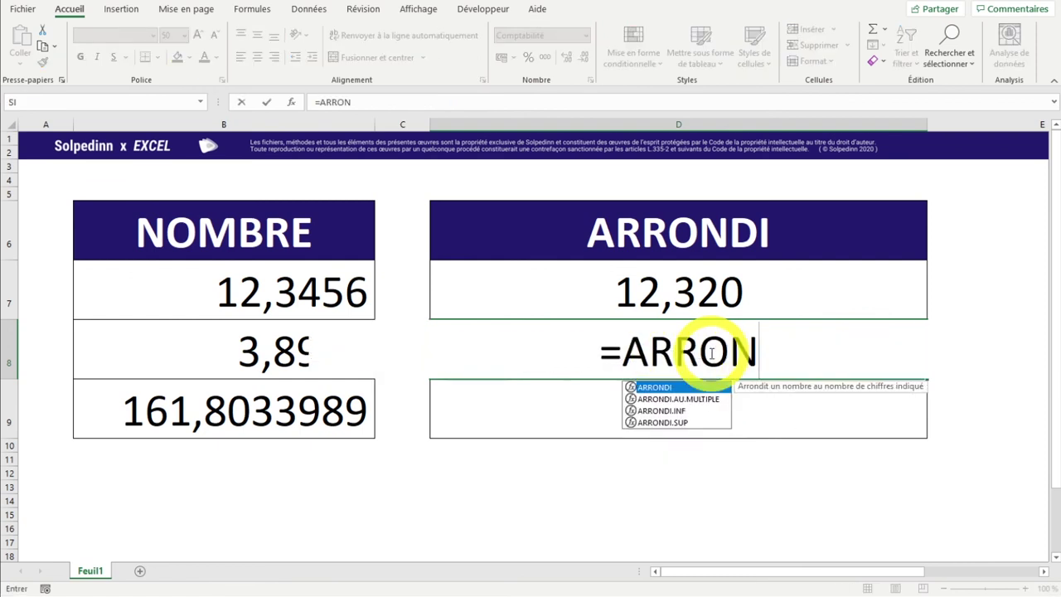
{"action": "key", "text": "Tab"}
{"action": "left_click", "coordinate": [212, 356]}
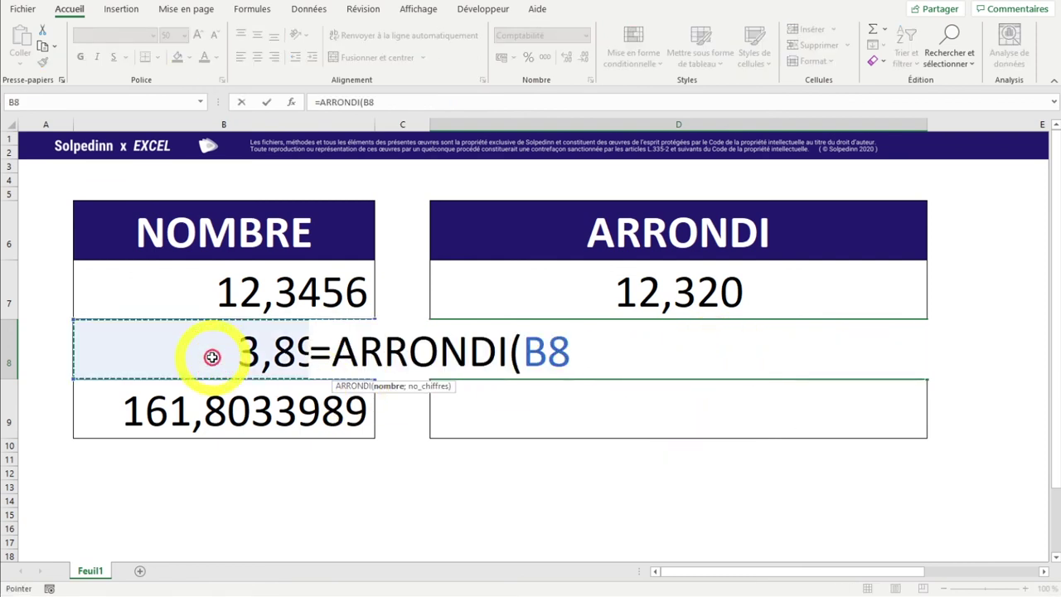
{"action": "type", "text": ";1"}
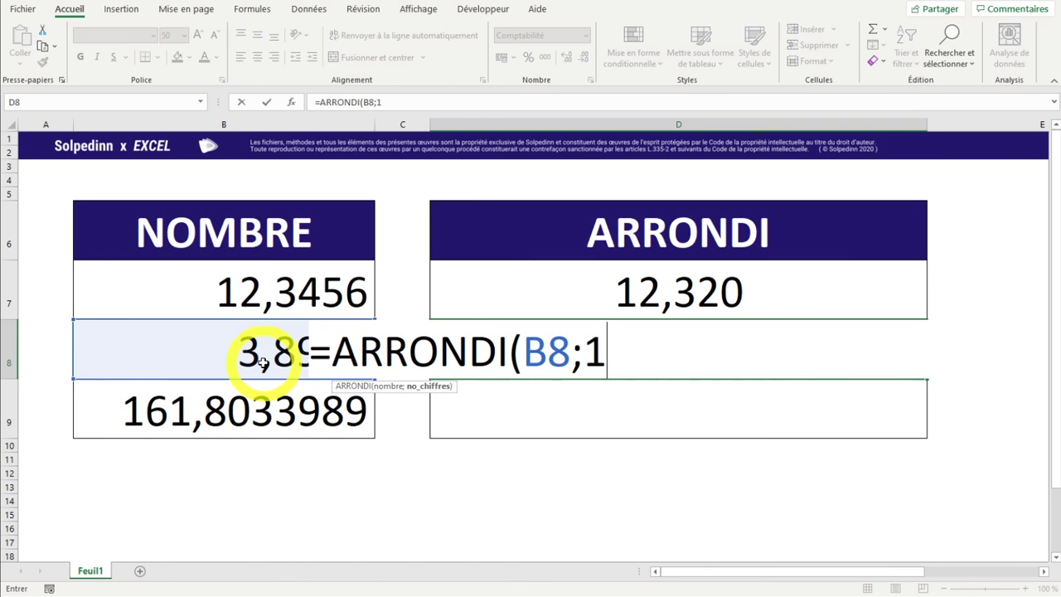
{"action": "key", "text": "Return"}
Replace D8's formula with =ARRONDI.SUP(B8;1), rounding 3,89 € up to 3,90 €
{"action": "key", "text": "Up"}
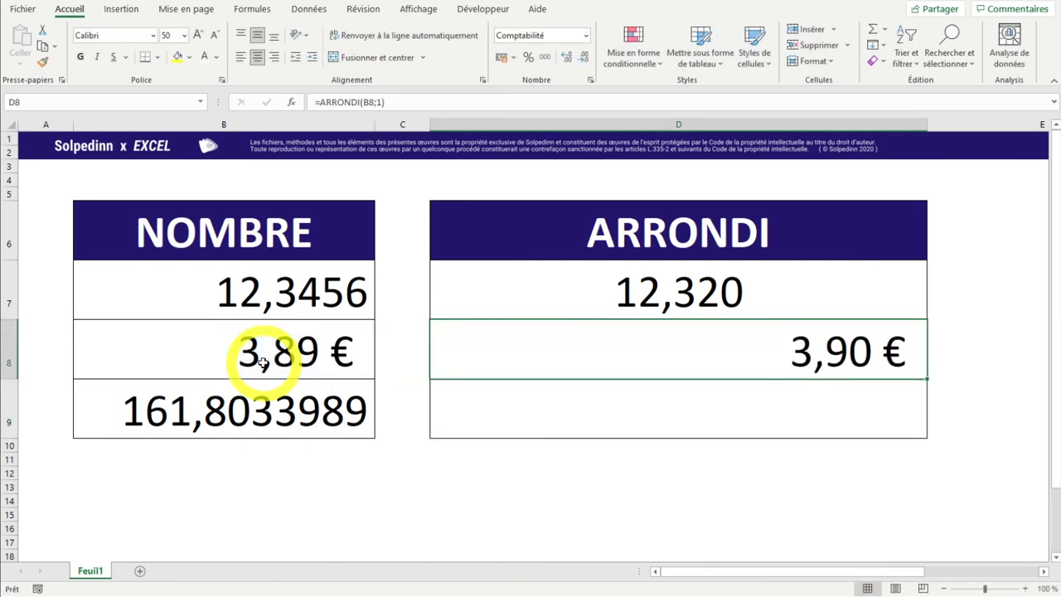
{"action": "type", "text": "=AR"}
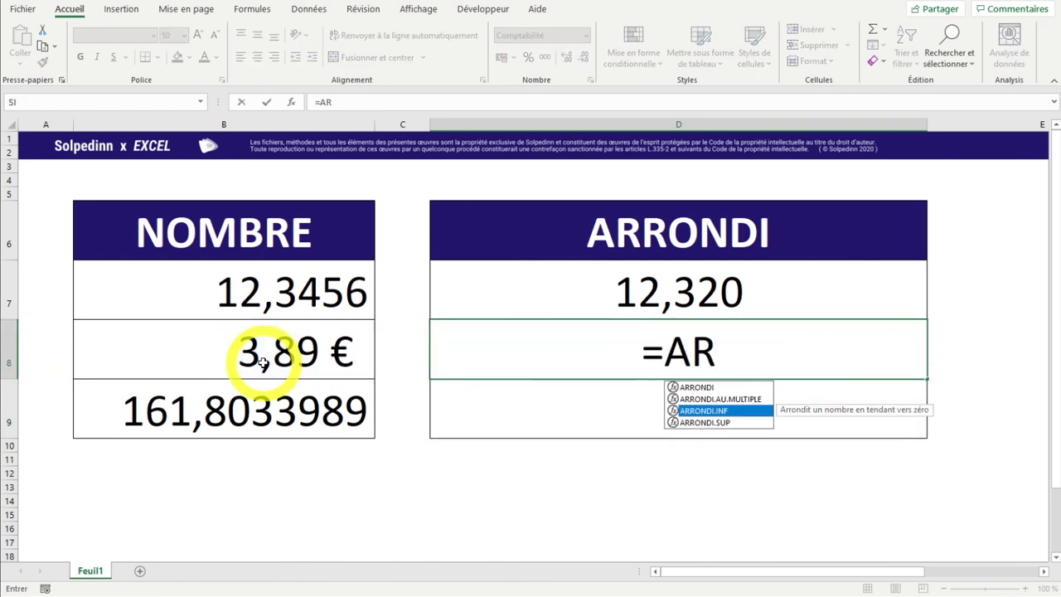
{"action": "key", "text": "Down"}
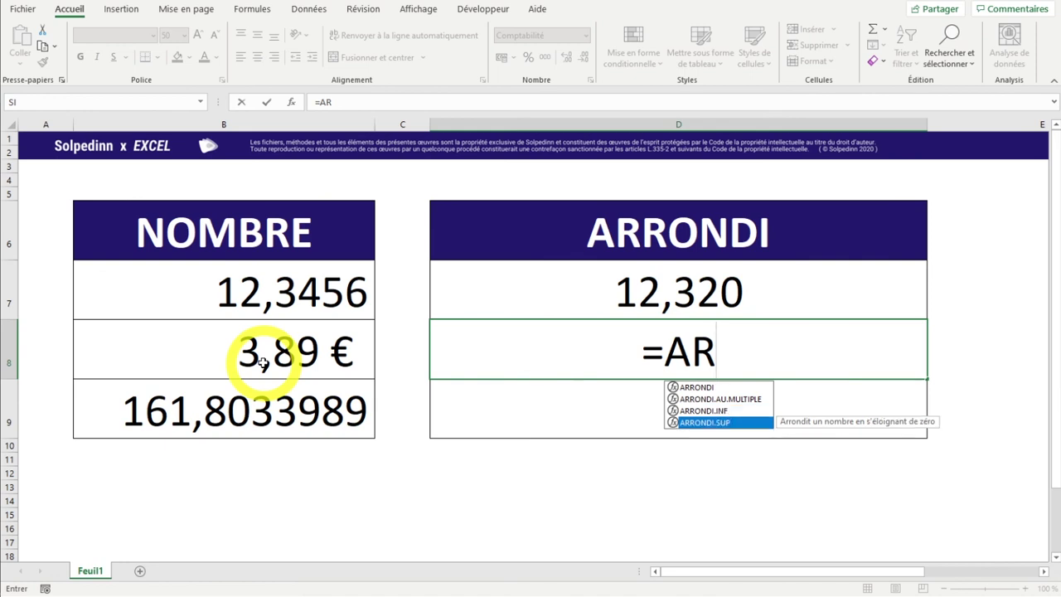
{"action": "key", "text": "Tab"}
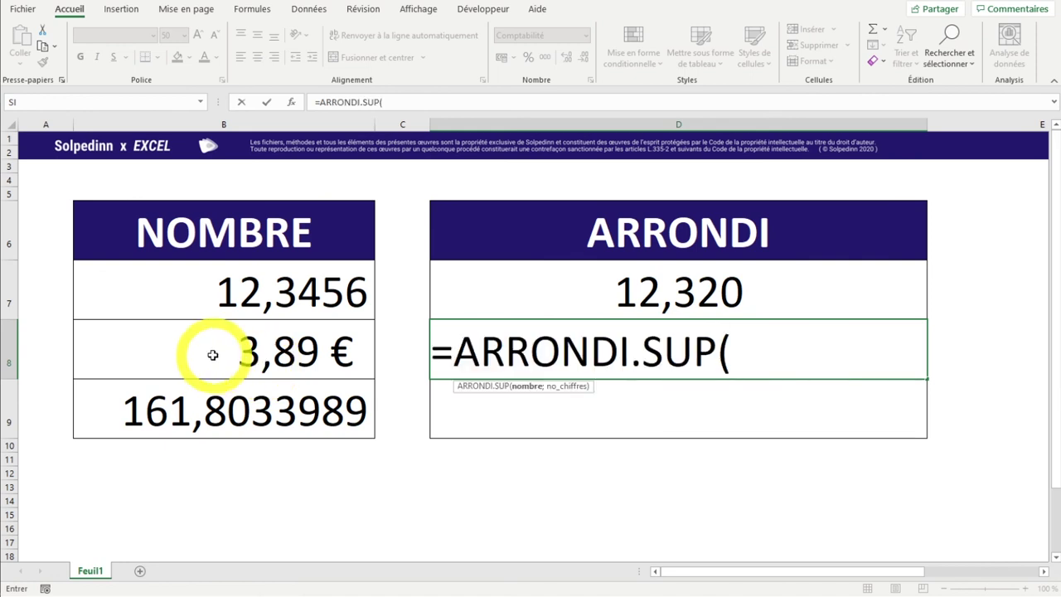
{"action": "left_click", "coordinate": [217, 354]}
{"action": "type", "text": ";1"}
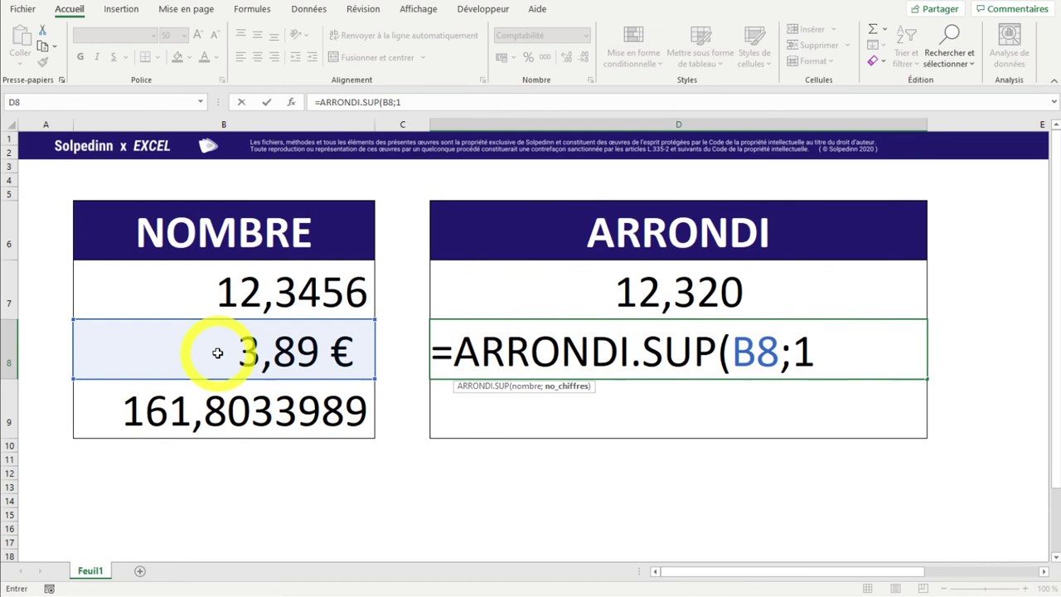
{"action": "key", "text": "Return"}
Enter =ARRONDI.AU.MULTIPLE(B9;5) in D9, rounding 161,8033989 to 160,0000
{"action": "type", "text": "=ARR"}
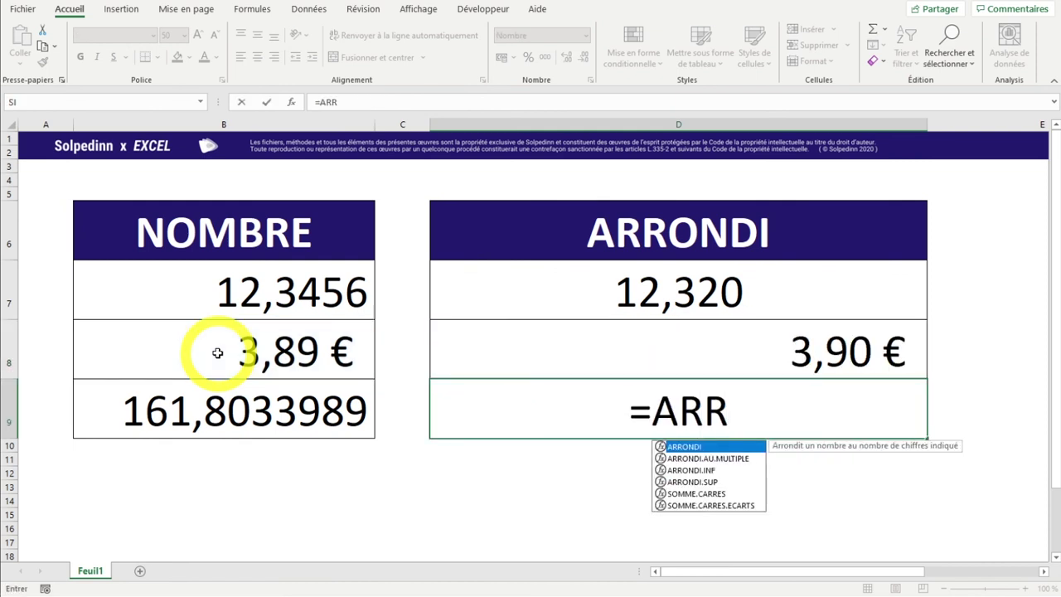
{"action": "key", "text": "Down"}
{"action": "key", "text": "Tab"}
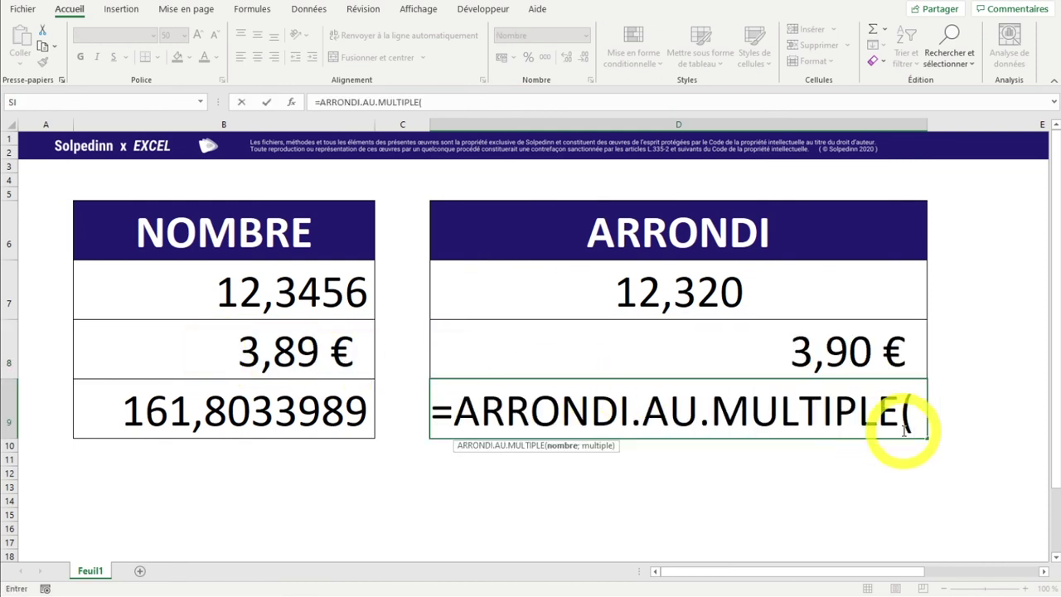
{"action": "left_click", "coordinate": [244, 426]}
{"action": "type", "text": ";5"}
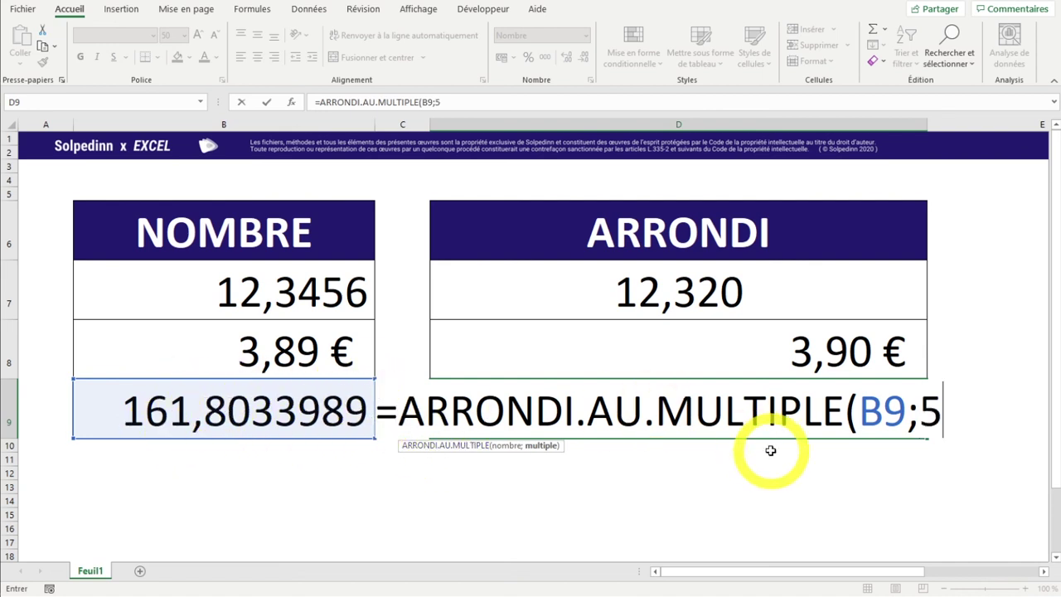
{"action": "key", "text": "Return"}
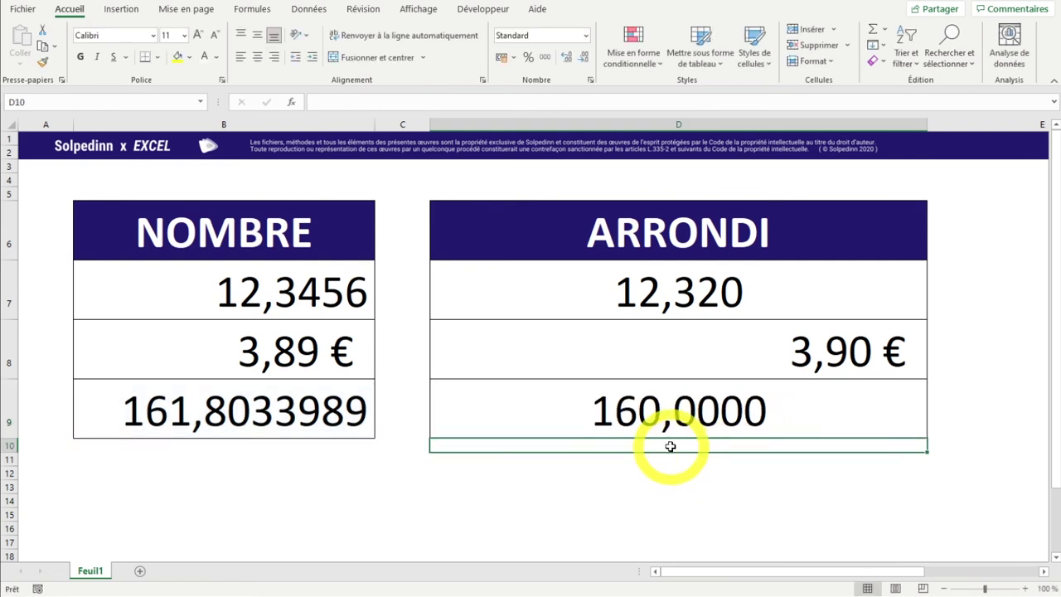
{"action": "left_click", "coordinate": [651, 421]}
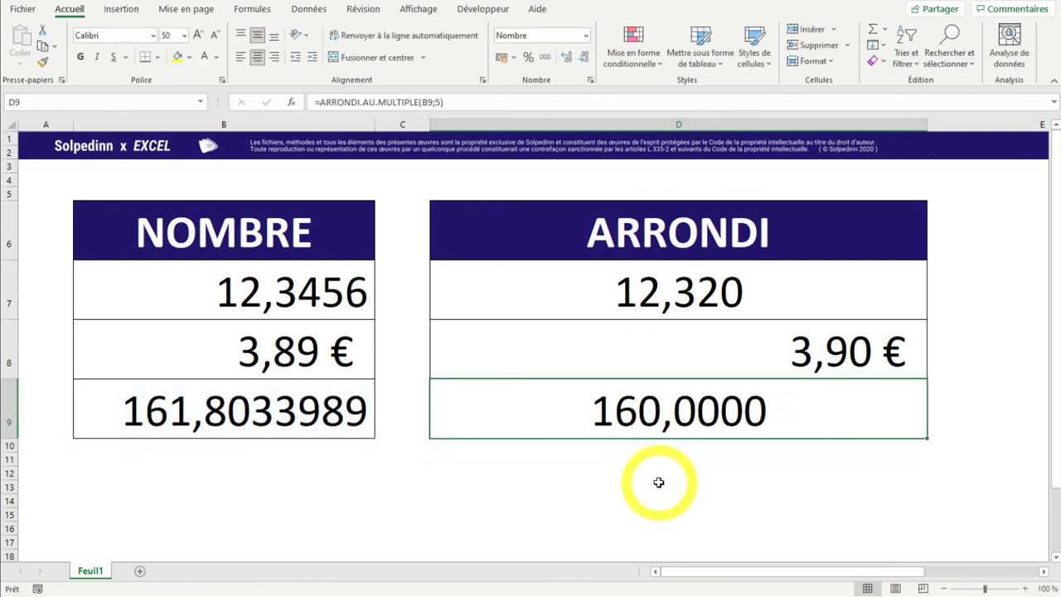